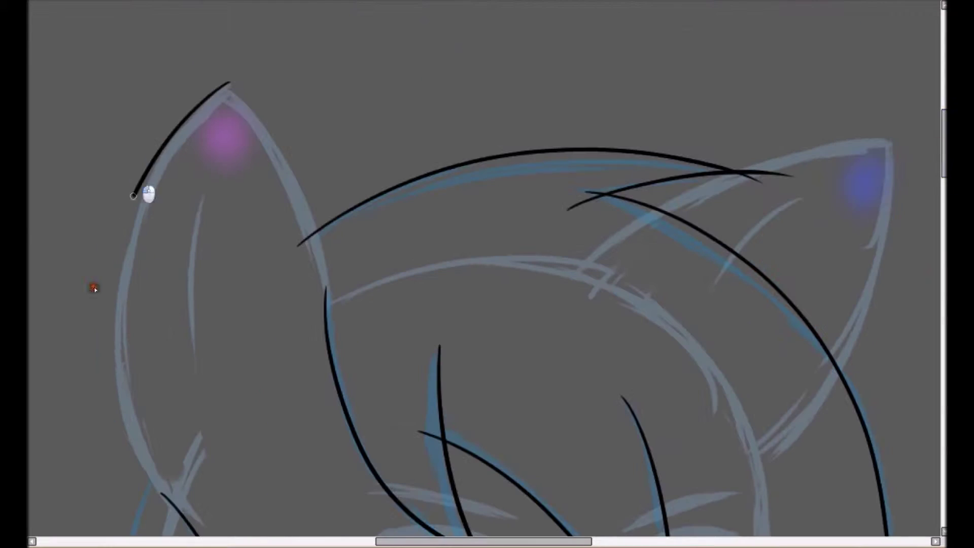
Step: Ink the outer contour of the left ear over the sketch, from the ear tip down to its base
{"action": "left_click_drag", "start_coordinate": [228, 86], "coordinate": [111, 339]}
{"action": "key", "text": "ctrl+z"}
{"action": "left_click_drag", "start_coordinate": [942, 148], "coordinate": [936, 154]}
{"action": "left_click_drag", "start_coordinate": [225, 45], "coordinate": [163, 449]}
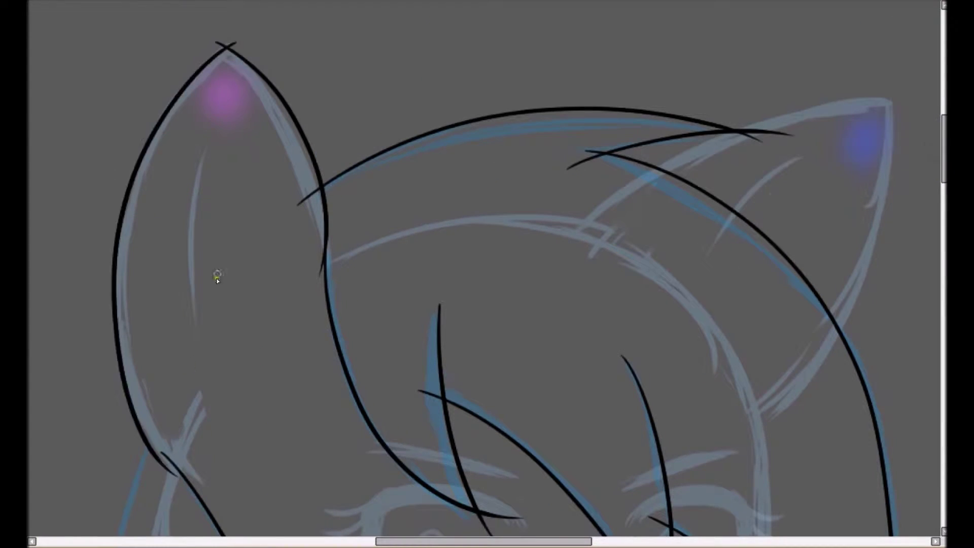
Step: Ink the right ear's upper and outer edges, and add the inner-ear line in both ears
{"action": "left_click_drag", "start_coordinate": [619, 195], "coordinate": [908, 112]}
{"action": "left_click_drag", "start_coordinate": [891, 101], "coordinate": [814, 378]}
{"action": "left_click_drag", "start_coordinate": [804, 156], "coordinate": [717, 248]}
{"action": "left_click_drag", "start_coordinate": [212, 145], "coordinate": [211, 361]}
Step: Ink the hair strands hanging beside the left side of the face
{"action": "left_click_drag", "start_coordinate": [943, 163], "coordinate": [940, 242]}
{"action": "left_click_drag", "start_coordinate": [224, 326], "coordinate": [331, 492]}
{"action": "left_click_drag", "start_coordinate": [943, 228], "coordinate": [944, 231]}
{"action": "left_click_drag", "start_coordinate": [238, 41], "coordinate": [305, 455]}
{"action": "key", "text": "ctrl+z"}
{"action": "left_click_drag", "start_coordinate": [238, 35], "coordinate": [322, 464]}
{"action": "left_click_drag", "start_coordinate": [943, 226], "coordinate": [944, 208]}
{"action": "key", "text": "ctrl+z"}
Step: Ink the face contour from the right cheek around the jaw and chin
{"action": "mouse_move", "coordinate": [772, 90]}
{"action": "left_mouse_down"}
{"action": "mouse_move", "coordinate": [332, 380]}
{"action": "mouse_move", "coordinate": [776, 174]}
{"action": "left_mouse_up"}
{"action": "key", "text": "ctrl+z"}
{"action": "left_click_drag", "start_coordinate": [782, 124], "coordinate": [752, 271]}
{"action": "key", "text": "ctrl+z"}
{"action": "left_click_drag", "start_coordinate": [765, 34], "coordinate": [347, 378]}
{"action": "mouse_move", "coordinate": [944, 238]}
{"action": "left_mouse_down"}
{"action": "mouse_move", "coordinate": [943, 218]}
{"action": "mouse_move", "coordinate": [944, 293]}
{"action": "left_mouse_up"}
{"action": "key", "text": "Page_Down"}
{"action": "key", "text": "Page_Down"}
{"action": "mouse_move", "coordinate": [378, 111]}
{"action": "left_mouse_down"}
{"action": "mouse_move", "coordinate": [391, 113]}
{"action": "mouse_move", "coordinate": [453, 531]}
{"action": "left_mouse_up"}
{"action": "left_click_drag", "start_coordinate": [944, 241], "coordinate": [943, 256]}
{"action": "key", "text": "ctrl+z"}
{"action": "mouse_move", "coordinate": [369, 17]}
{"action": "left_mouse_down"}
{"action": "mouse_move", "coordinate": [461, 60]}
{"action": "mouse_move", "coordinate": [420, 515]}
{"action": "left_mouse_up"}
{"action": "left_click_drag", "start_coordinate": [539, 23], "coordinate": [513, 536]}
{"action": "left_click_drag", "start_coordinate": [944, 257], "coordinate": [944, 282]}
{"action": "key", "text": "ctrl+z"}
{"action": "key", "text": "ctrl+z"}
Step: Ink the open jacket's two front edges, both lower hems and its right side edge
{"action": "key", "text": "Page_Down"}
{"action": "key", "text": "Page_Down"}
{"action": "mouse_move", "coordinate": [458, 40]}
{"action": "left_mouse_down"}
{"action": "mouse_move", "coordinate": [463, 213]}
{"action": "mouse_move", "coordinate": [400, 447]}
{"action": "left_mouse_up"}
{"action": "left_click_drag", "start_coordinate": [317, 382], "coordinate": [464, 404]}
{"action": "key", "text": "ctrl+z"}
{"action": "mouse_move", "coordinate": [312, 380]}
{"action": "left_mouse_down"}
{"action": "mouse_move", "coordinate": [413, 413]}
{"action": "mouse_move", "coordinate": [454, 407]}
{"action": "left_mouse_up"}
{"action": "mouse_move", "coordinate": [522, 29]}
{"action": "left_mouse_down"}
{"action": "mouse_move", "coordinate": [507, 52]}
{"action": "mouse_move", "coordinate": [505, 459]}
{"action": "left_mouse_up"}
{"action": "left_click_drag", "start_coordinate": [486, 405], "coordinate": [592, 383]}
{"action": "left_click_drag", "start_coordinate": [560, 261], "coordinate": [584, 412]}
Step: Ink the inner contour of the bent left arm, above and below the elbow crease
{"action": "left_click_drag", "start_coordinate": [365, 175], "coordinate": [425, 273]}
{"action": "key", "text": "ctrl+z"}
{"action": "mouse_move", "coordinate": [414, 40]}
{"action": "left_mouse_down"}
{"action": "mouse_move", "coordinate": [308, 156]}
{"action": "mouse_move", "coordinate": [378, 322]}
{"action": "mouse_move", "coordinate": [420, 254]}
{"action": "left_mouse_up"}
{"action": "key", "text": "ctrl+z"}
{"action": "left_click_drag", "start_coordinate": [366, 176], "coordinate": [425, 274]}
{"action": "left_click_drag", "start_coordinate": [444, 81], "coordinate": [352, 196]}
Step: Ink the jacket's lower left side edge and the curved hem between its open front edges
{"action": "left_click_drag", "start_coordinate": [337, 278], "coordinate": [293, 417]}
{"action": "left_click_drag", "start_coordinate": [944, 274], "coordinate": [944, 299]}
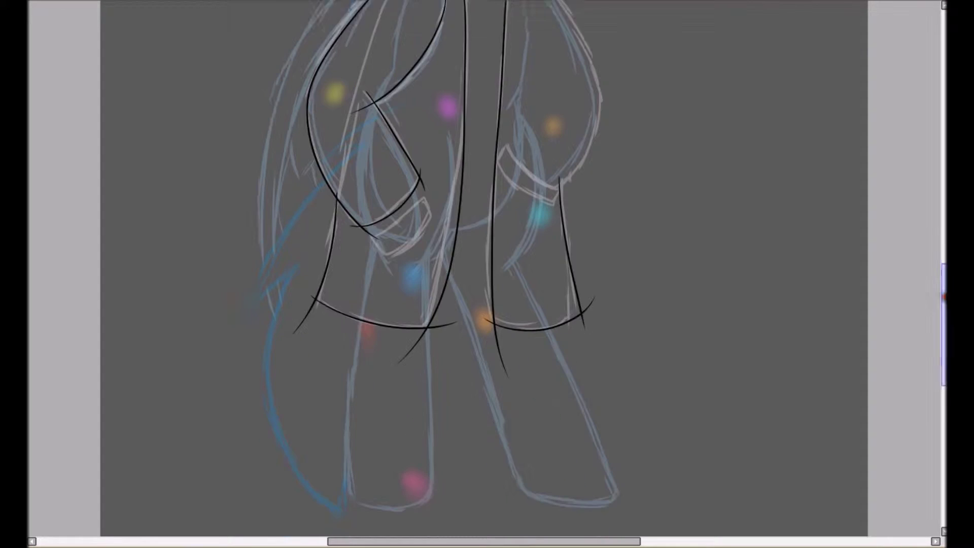
{"action": "left_click_drag", "start_coordinate": [503, 179], "coordinate": [437, 206]}
{"action": "left_click_drag", "start_coordinate": [449, 252], "coordinate": [543, 476]}
{"action": "key", "text": "ctrl+z"}
{"action": "left_click_drag", "start_coordinate": [544, 293], "coordinate": [613, 459]}
{"action": "key", "text": "ctrl+z"}
{"action": "left_click_drag", "start_coordinate": [363, 285], "coordinate": [344, 471]}
{"action": "key", "text": "ctrl+z"}
Step: Ink the right sleeve's rounded outer edge and close the end of the left cuff
{"action": "scroll", "coordinate": [344, 470], "scroll_direction": "up", "scroll_amount": 7}
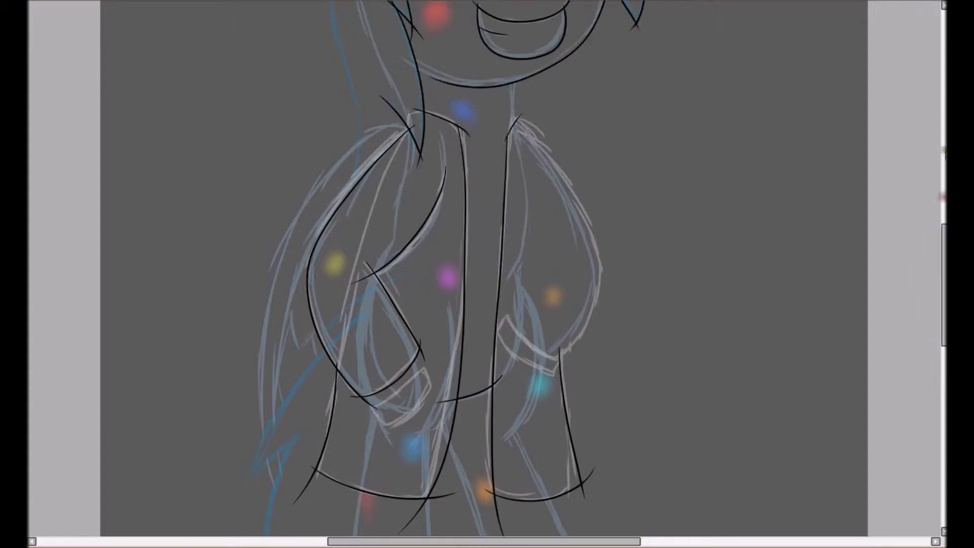
{"action": "left_click_drag", "start_coordinate": [520, 129], "coordinate": [561, 350]}
{"action": "left_click_drag", "start_coordinate": [427, 375], "coordinate": [378, 422]}
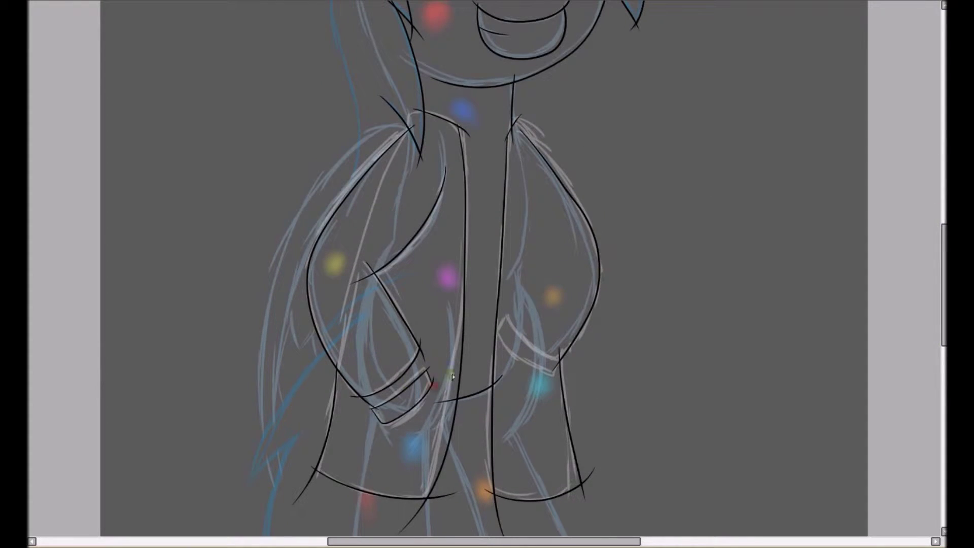
Step: Ink the outer edge of the long hair falling behind the left shoulder
{"action": "scroll", "coordinate": [501, 321], "scroll_direction": "up", "scroll_amount": 5}
{"action": "left_click_drag", "start_coordinate": [332, 45], "coordinate": [353, 348]}
{"action": "scroll", "coordinate": [521, 158], "scroll_direction": "down", "scroll_amount": 4}
{"action": "left_click_drag", "start_coordinate": [521, 145], "coordinate": [547, 450]}
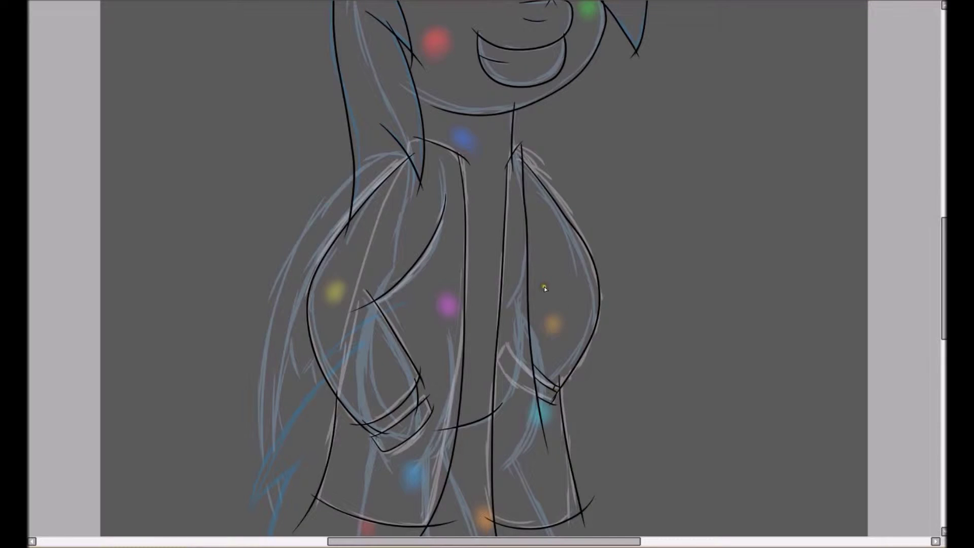
{"action": "key", "text": "ctrl+z"}
{"action": "key", "text": "ctrl+z"}
{"action": "key", "text": "ctrl+y"}
Step: Ink the left eye's lower lid, outline its thick upper lash line and fill the lash line black
{"action": "left_click_drag", "start_coordinate": [945, 269], "coordinate": [944, 206]}
{"action": "scroll", "coordinate": [398, 240], "scroll_direction": "up", "scroll_amount": 5}
{"action": "mouse_move", "coordinate": [376, 249]}
{"action": "left_mouse_down"}
{"action": "mouse_move", "coordinate": [398, 241]}
{"action": "mouse_move", "coordinate": [518, 252]}
{"action": "left_mouse_up"}
{"action": "left_click_drag", "start_coordinate": [359, 124], "coordinate": [359, 208]}
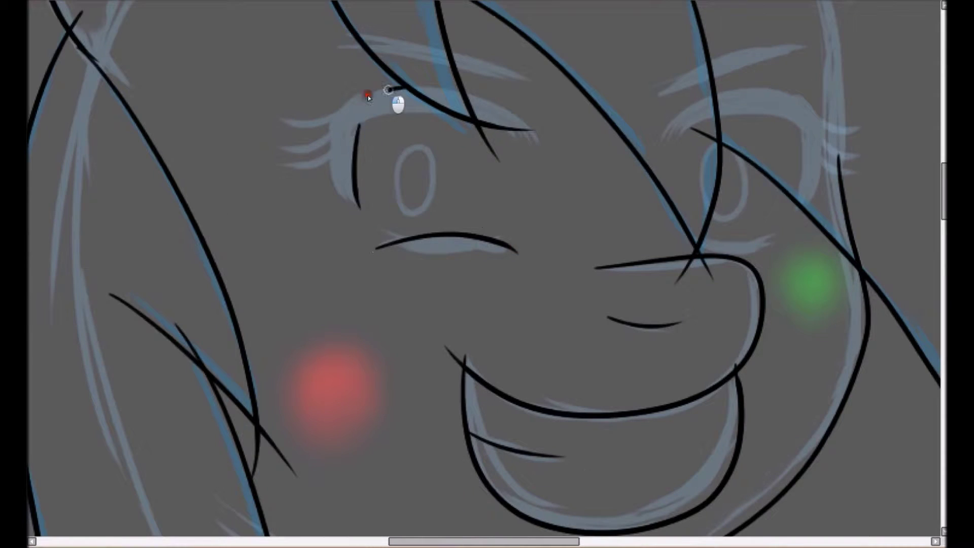
{"action": "left_click_drag", "start_coordinate": [409, 88], "coordinate": [358, 208]}
{"action": "left_click_drag", "start_coordinate": [359, 125], "coordinate": [382, 119]}
{"action": "left_click_drag", "start_coordinate": [463, 93], "coordinate": [542, 131]}
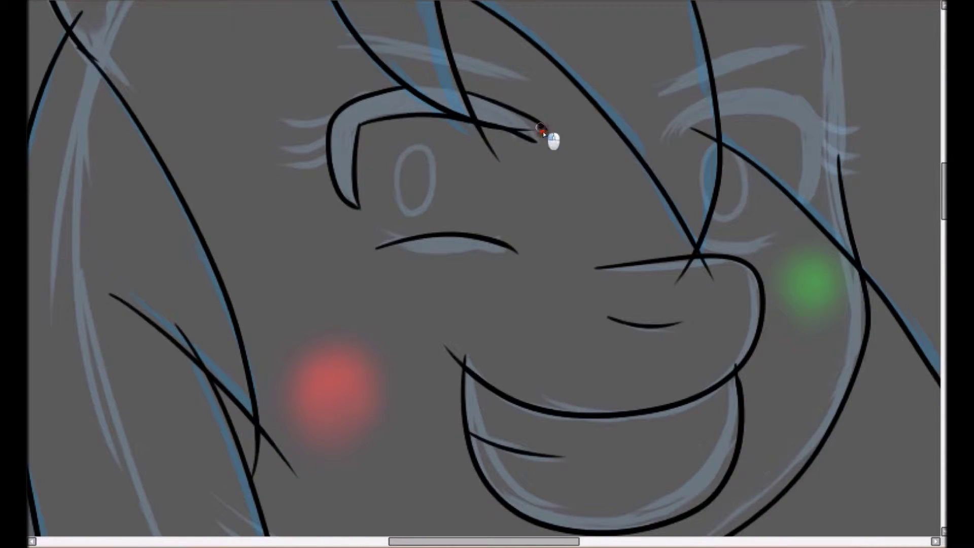
{"action": "left_click", "coordinate": [345, 123]}
Step: Ink the left eye's side lashes and eyebrow, and the lower lid of the right eye
{"action": "mouse_move", "coordinate": [283, 111]}
{"action": "left_mouse_down"}
{"action": "mouse_move", "coordinate": [330, 120]}
{"action": "mouse_move", "coordinate": [327, 139]}
{"action": "left_mouse_up"}
{"action": "left_click_drag", "start_coordinate": [282, 156], "coordinate": [327, 160]}
{"action": "left_click_drag", "start_coordinate": [327, 43], "coordinate": [531, 86]}
{"action": "left_click_drag", "start_coordinate": [698, 249], "coordinate": [791, 246]}
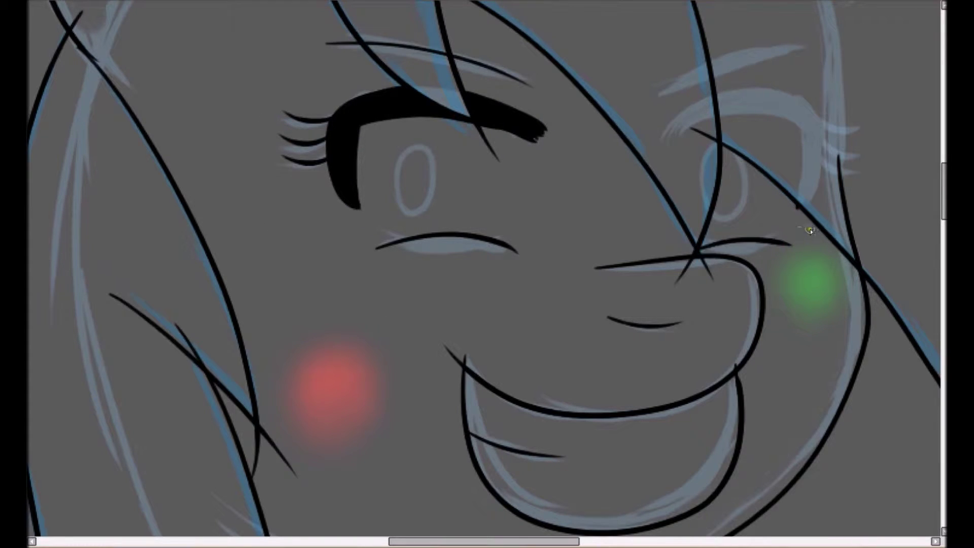
Step: Erase the overshooting line ends at the hair tips and where the lines cross around the face
{"action": "mouse_move", "coordinate": [292, 471]}
{"action": "left_mouse_down"}
{"action": "mouse_move", "coordinate": [261, 440]}
{"action": "mouse_move", "coordinate": [258, 476]}
{"action": "left_mouse_up"}
{"action": "left_click_drag", "start_coordinate": [192, 337], "coordinate": [181, 331]}
{"action": "left_click", "coordinate": [483, 136]}
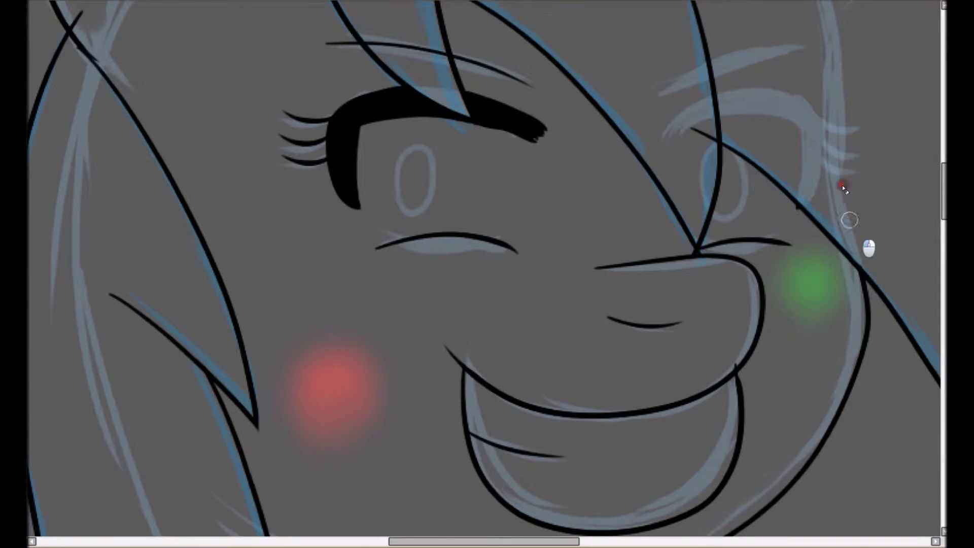
{"action": "left_click_drag", "start_coordinate": [943, 196], "coordinate": [943, 205]}
{"action": "left_click_drag", "start_coordinate": [730, 272], "coordinate": [745, 255]}
Step: Erase the stray line ends on the fringe and around the base of the left ear
{"action": "left_click_drag", "start_coordinate": [943, 203], "coordinate": [943, 174]}
{"action": "left_click_drag", "start_coordinate": [406, 154], "coordinate": [415, 142]}
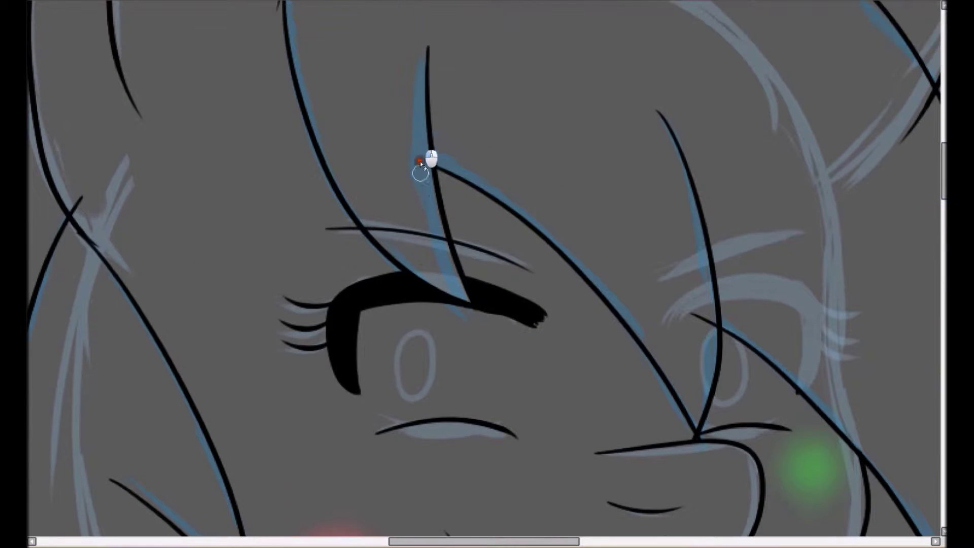
{"action": "left_click", "coordinate": [76, 204]}
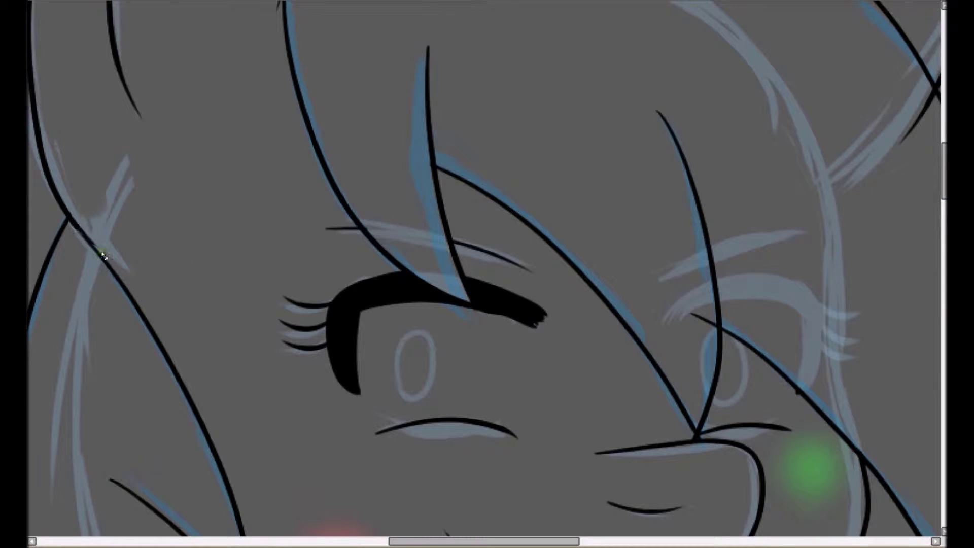
{"action": "scroll", "coordinate": [669, 179], "scroll_direction": "up", "scroll_amount": 5}
{"action": "left_click", "coordinate": [257, 224]}
Step: Erase the crossing line ends where the right ear meets the hair, including the ear tip and inner-ear line
{"action": "scroll", "coordinate": [251, 296], "scroll_direction": "right", "scroll_amount": 5}
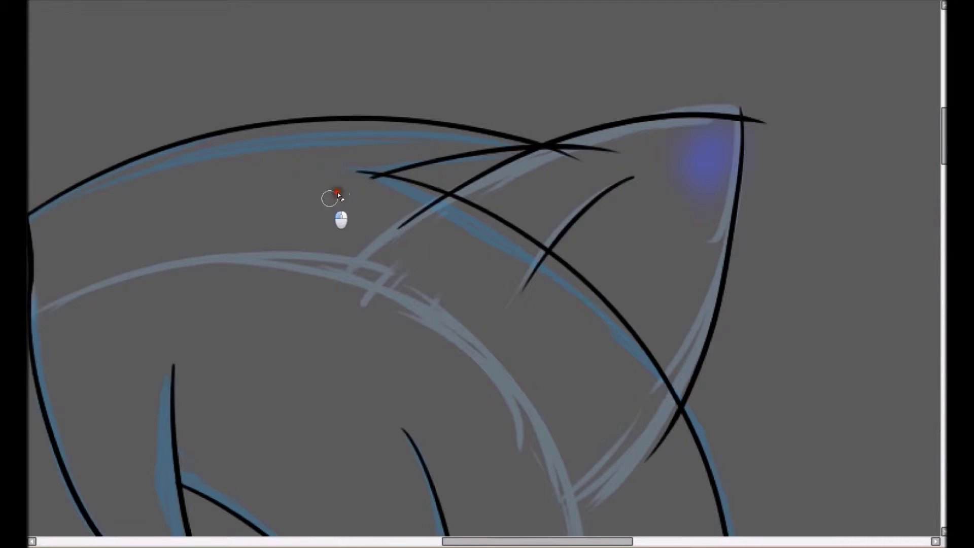
{"action": "left_click", "coordinate": [550, 274]}
{"action": "left_click", "coordinate": [594, 148]}
{"action": "left_click", "coordinate": [561, 154]}
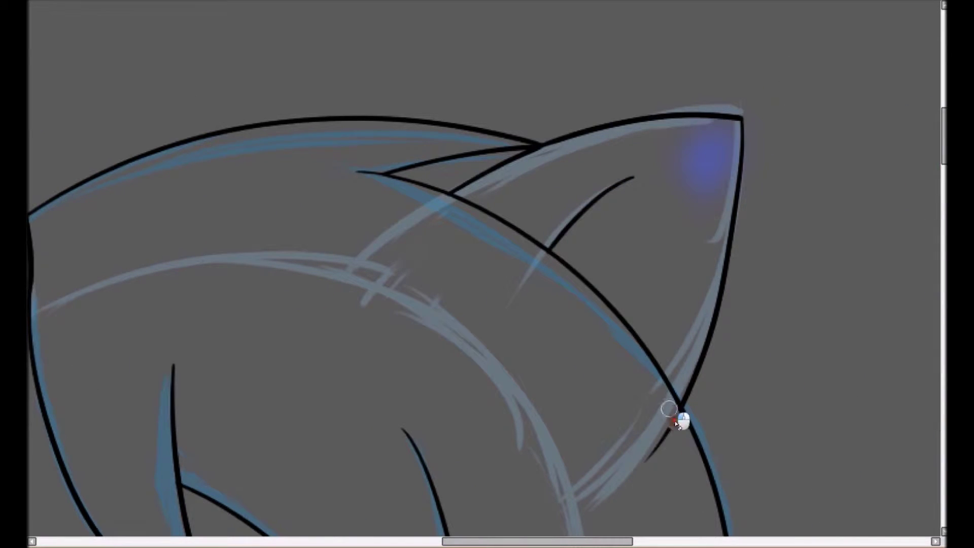
Step: Trim the pointed hair tip beside the right cheek to a clean corner
{"action": "scroll", "coordinate": [677, 419], "scroll_direction": "down", "scroll_amount": 8}
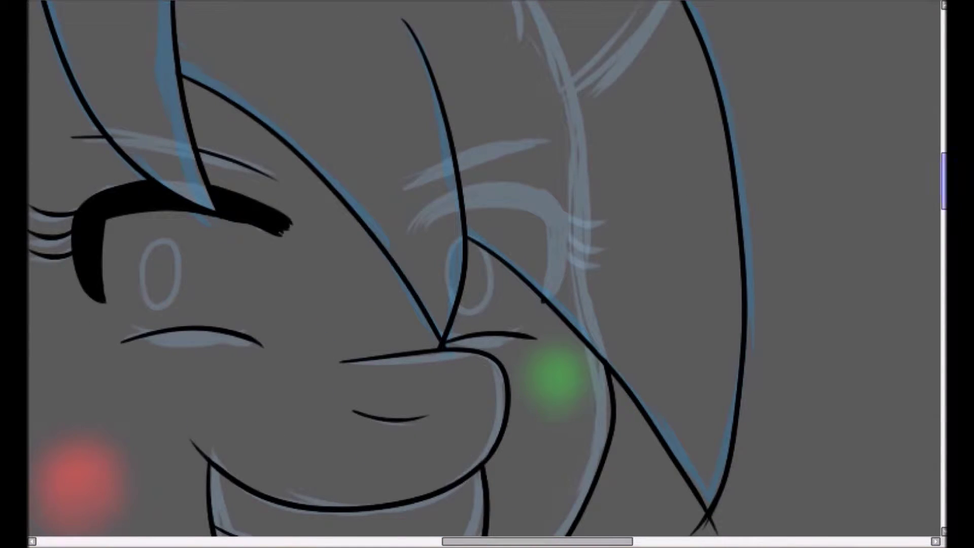
{"action": "scroll", "coordinate": [700, 364], "scroll_direction": "down", "scroll_amount": 4}
{"action": "left_click_drag", "start_coordinate": [688, 310], "coordinate": [717, 338]}
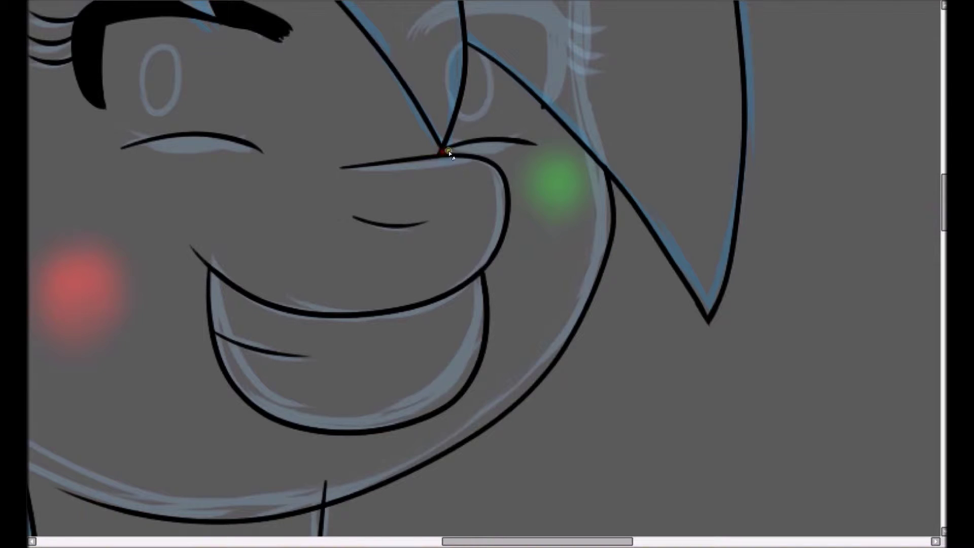
Step: Erase the overshooting ends of the hair strands over the left shoulder
{"action": "scroll", "coordinate": [442, 152], "scroll_direction": "left", "scroll_amount": 10}
{"action": "scroll", "coordinate": [438, 161], "scroll_direction": "down", "scroll_amount": 10}
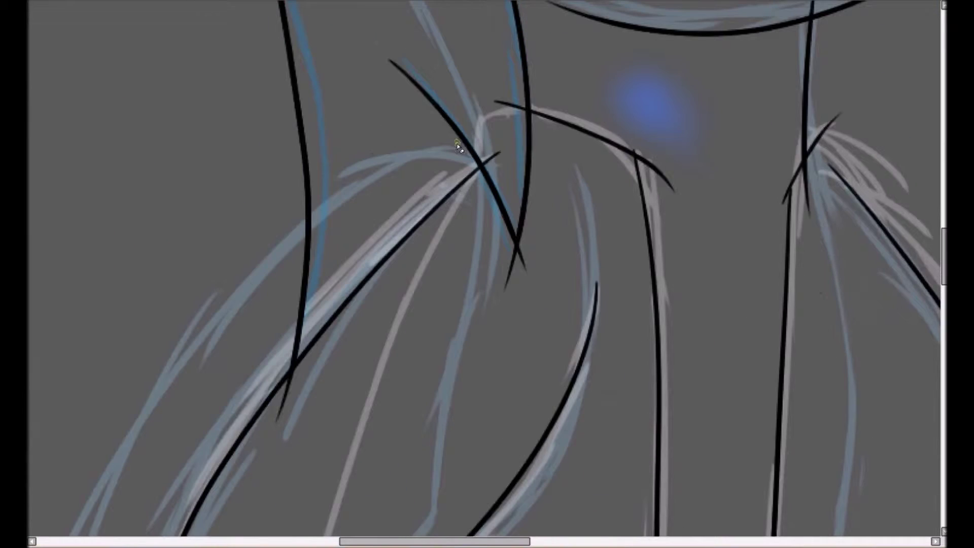
{"action": "left_click_drag", "start_coordinate": [313, 359], "coordinate": [306, 375]}
{"action": "scroll", "coordinate": [305, 374], "scroll_direction": "down", "scroll_amount": 11}
{"action": "scroll", "coordinate": [335, 264], "scroll_direction": "up", "scroll_amount": 1}
{"action": "left_click_drag", "start_coordinate": [365, 230], "coordinate": [303, 248]}
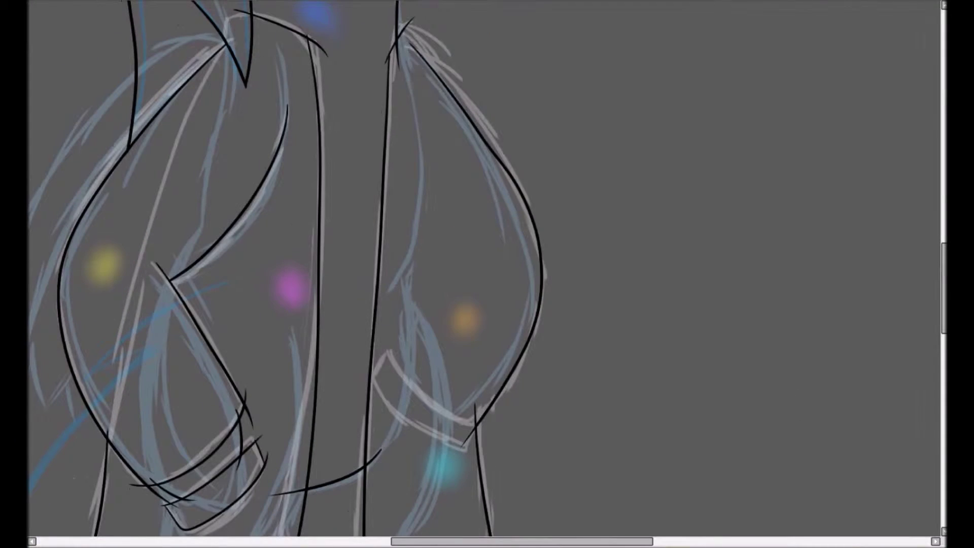
Step: Erase the old right arm from the body sketch and sketch the arm hanging straight down
{"action": "left_click_drag", "start_coordinate": [457, 109], "coordinate": [498, 313]}
{"action": "mouse_move", "coordinate": [406, 57]}
{"action": "left_mouse_down"}
{"action": "mouse_move", "coordinate": [423, 152]}
{"action": "mouse_move", "coordinate": [464, 222]}
{"action": "left_mouse_up"}
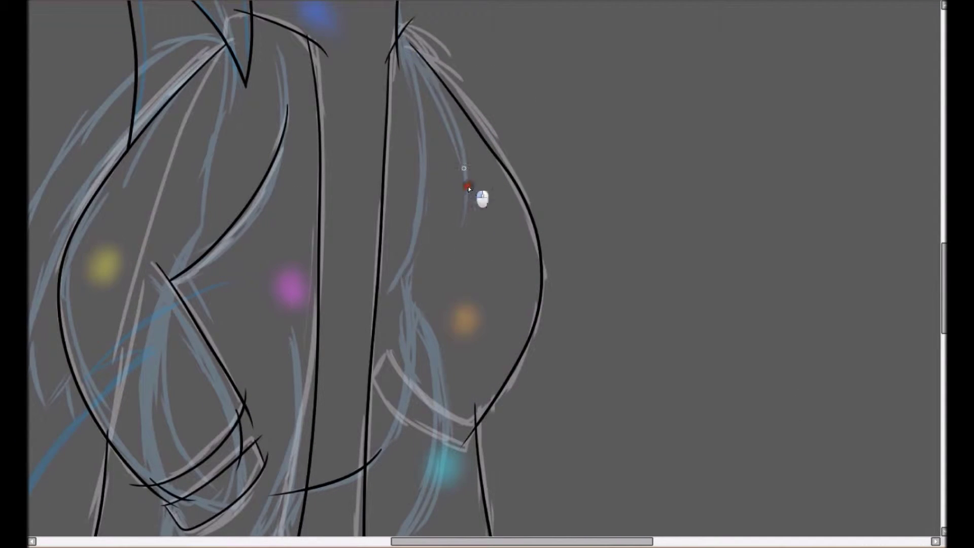
{"action": "left_click_drag", "start_coordinate": [467, 181], "coordinate": [459, 258]}
{"action": "left_click_drag", "start_coordinate": [944, 284], "coordinate": [943, 300]}
{"action": "left_click_drag", "start_coordinate": [456, 187], "coordinate": [455, 412]}
{"action": "left_click_drag", "start_coordinate": [944, 313], "coordinate": [944, 288]}
Step: Delete the inked outline of the right sleeve and erase the old sleeve from the jacket sketch
{"action": "mouse_move", "coordinate": [403, 95]}
{"action": "left_mouse_down"}
{"action": "mouse_move", "coordinate": [475, 479]}
{"action": "mouse_move", "coordinate": [409, 147]}
{"action": "left_mouse_up"}
{"action": "key", "text": "Delete"}
{"action": "key", "text": "ctrl+d"}
{"action": "left_click_drag", "start_coordinate": [944, 297], "coordinate": [943, 309]}
{"action": "key", "text": "e"}
{"action": "left_click_drag", "start_coordinate": [467, 71], "coordinate": [551, 364]}
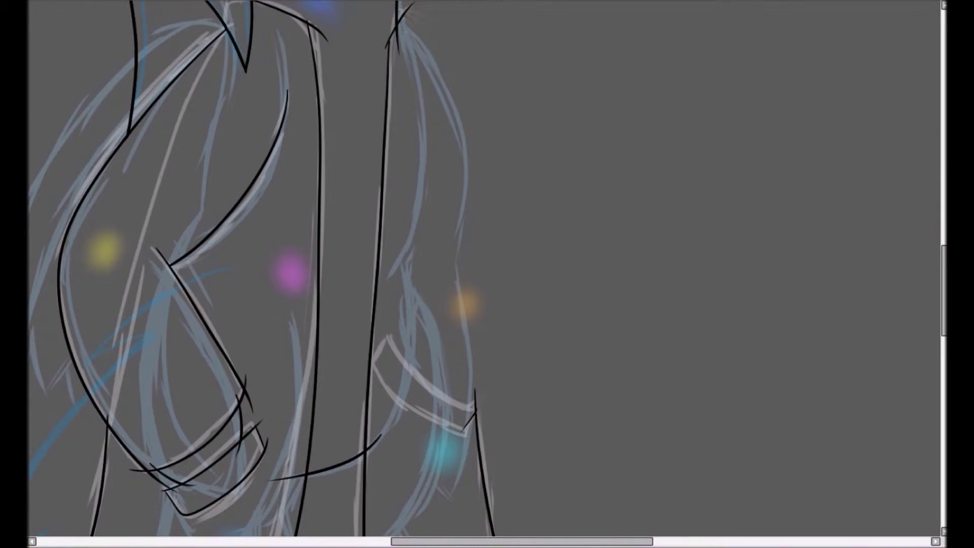
Step: Sketch a new straight right sleeve with inner and outer edges and a cuff line
{"action": "left_click_drag", "start_coordinate": [409, 39], "coordinate": [459, 402]}
{"action": "mouse_move", "coordinate": [449, 69]}
{"action": "left_mouse_down"}
{"action": "mouse_move", "coordinate": [480, 145]}
{"action": "mouse_move", "coordinate": [476, 436]}
{"action": "left_mouse_up"}
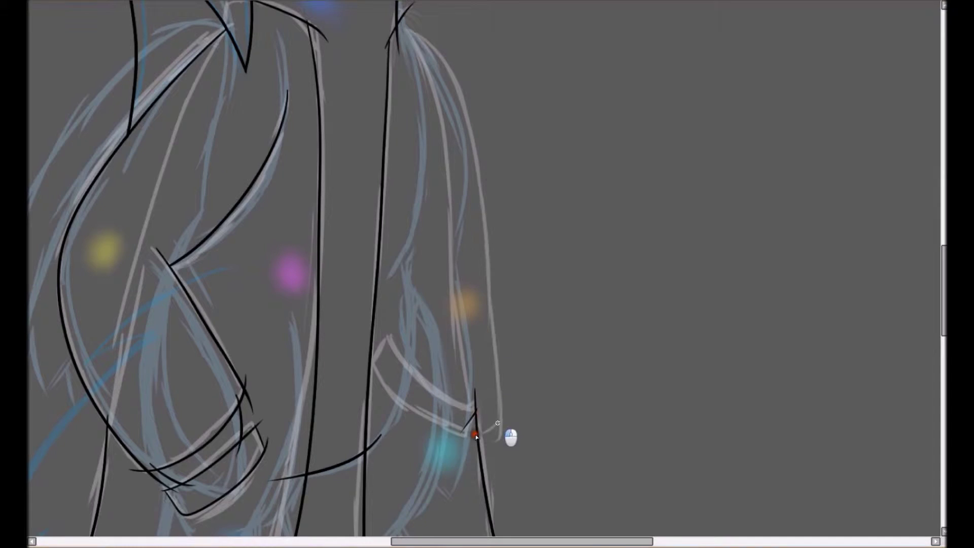
{"action": "scroll", "coordinate": [430, 65], "scroll_direction": "up", "scroll_amount": 2}
Step: Ink the new right sleeve's inner edge, outer edge and cuff line, cleaning the overlap near the cuff
{"action": "left_click_drag", "start_coordinate": [431, 100], "coordinate": [482, 463]}
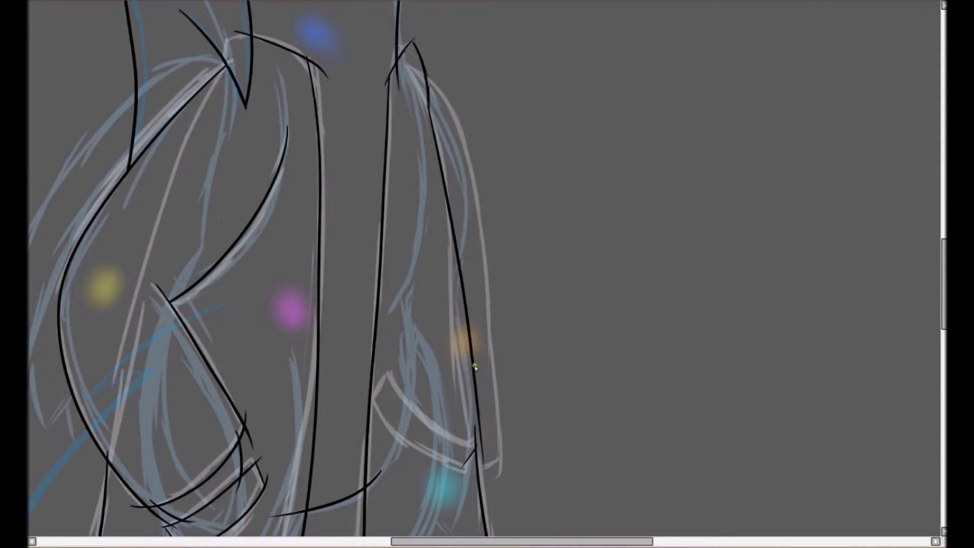
{"action": "mouse_move", "coordinate": [486, 406]}
{"action": "left_mouse_down"}
{"action": "mouse_move", "coordinate": [463, 442]}
{"action": "mouse_move", "coordinate": [478, 437]}
{"action": "left_mouse_up"}
{"action": "mouse_move", "coordinate": [429, 83]}
{"action": "left_mouse_down"}
{"action": "mouse_move", "coordinate": [512, 497]}
{"action": "mouse_move", "coordinate": [505, 494]}
{"action": "left_mouse_up"}
{"action": "key", "text": "ctrl+z"}
{"action": "left_click_drag", "start_coordinate": [464, 468], "coordinate": [511, 447]}
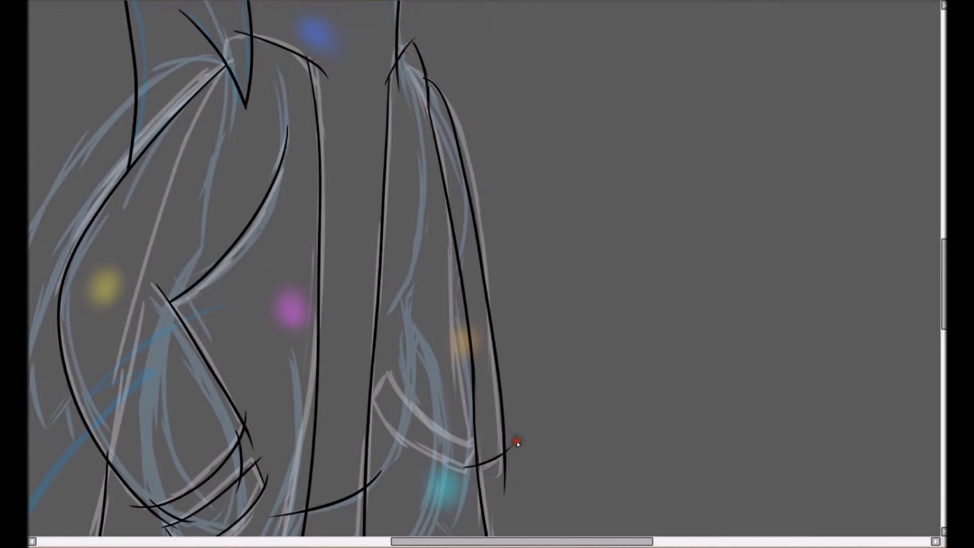
Step: Ink the tail's upper curve from behind the jacket and the notch at its side
{"action": "scroll", "coordinate": [497, 343], "scroll_direction": "down", "scroll_amount": 5}
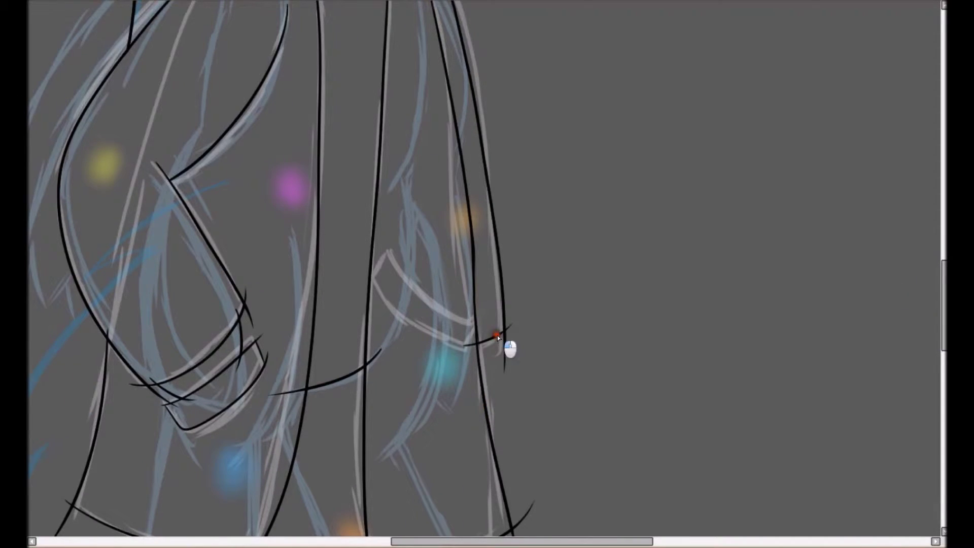
{"action": "scroll", "coordinate": [308, 335], "scroll_direction": "down", "scroll_amount": 7}
{"action": "left_click_drag", "start_coordinate": [436, 541], "coordinate": [364, 542]}
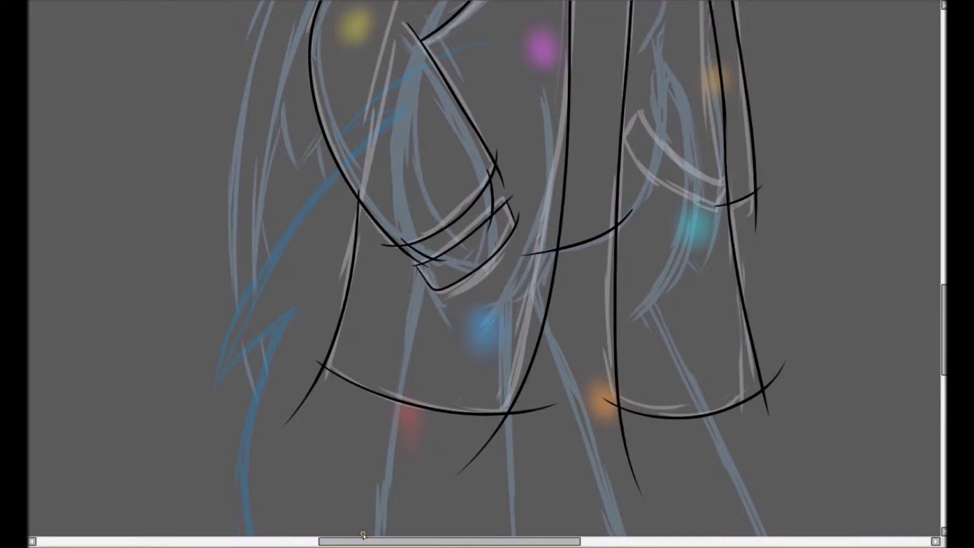
{"action": "left_click_drag", "start_coordinate": [354, 158], "coordinate": [218, 431]}
{"action": "left_click_drag", "start_coordinate": [315, 302], "coordinate": [208, 416]}
{"action": "key", "text": "ctrl+z"}
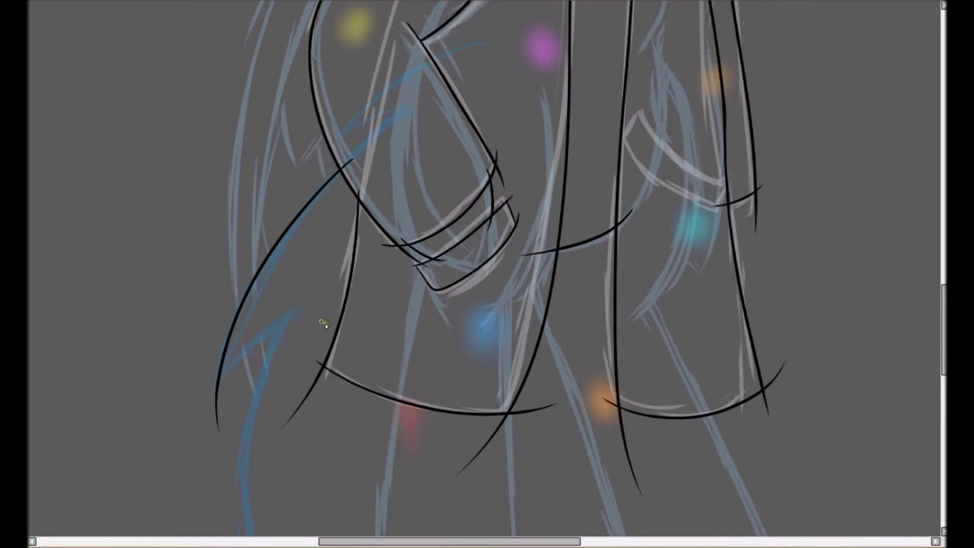
{"action": "left_click_drag", "start_coordinate": [310, 301], "coordinate": [203, 415]}
Step: Ink both legs below the jacket hem, with their side edges and the curved bottoms of the feet
{"action": "left_click_drag", "start_coordinate": [945, 302], "coordinate": [944, 351]}
{"action": "left_click_drag", "start_coordinate": [401, 104], "coordinate": [376, 431]}
{"action": "left_click_drag", "start_coordinate": [375, 401], "coordinate": [522, 392]}
{"action": "mouse_move", "coordinate": [507, 127]}
{"action": "left_mouse_down"}
{"action": "mouse_move", "coordinate": [520, 385]}
{"action": "mouse_move", "coordinate": [512, 428]}
{"action": "left_mouse_up"}
{"action": "left_click_drag", "start_coordinate": [545, 35], "coordinate": [682, 395]}
{"action": "key", "text": "ctrl+z"}
{"action": "left_click_drag", "start_coordinate": [706, 119], "coordinate": [822, 418]}
{"action": "left_click_drag", "start_coordinate": [540, 21], "coordinate": [677, 409]}
{"action": "left_click_drag", "start_coordinate": [668, 398], "coordinate": [823, 405]}
Step: Ink the lower curve of the tail and close its tip beside the left foot
{"action": "left_click_drag", "start_coordinate": [944, 371], "coordinate": [945, 365]}
{"action": "mouse_move", "coordinate": [289, 49]}
{"action": "left_mouse_down"}
{"action": "mouse_move", "coordinate": [331, 441]}
{"action": "mouse_move", "coordinate": [378, 464]}
{"action": "left_mouse_up"}
{"action": "key", "text": "ctrl+z"}
{"action": "left_click_drag", "start_coordinate": [376, 416], "coordinate": [362, 471]}
Step: Ink the right hand's edge below the cuff and the two long curves hanging behind the left arm
{"action": "left_click_drag", "start_coordinate": [944, 349], "coordinate": [944, 284]}
{"action": "left_click_drag", "start_coordinate": [748, 301], "coordinate": [735, 394]}
{"action": "left_click_drag", "start_coordinate": [945, 303], "coordinate": [944, 283]}
{"action": "left_click_drag", "start_coordinate": [394, 52], "coordinate": [236, 534]}
{"action": "left_click_drag", "start_coordinate": [944, 269], "coordinate": [945, 276]}
{"action": "key", "text": "ctrl+z"}
{"action": "mouse_move", "coordinate": [397, 13]}
{"action": "left_mouse_down"}
{"action": "mouse_move", "coordinate": [235, 266]}
{"action": "mouse_move", "coordinate": [237, 495]}
{"action": "left_mouse_up"}
{"action": "left_click_drag", "start_coordinate": [396, 31], "coordinate": [257, 474]}
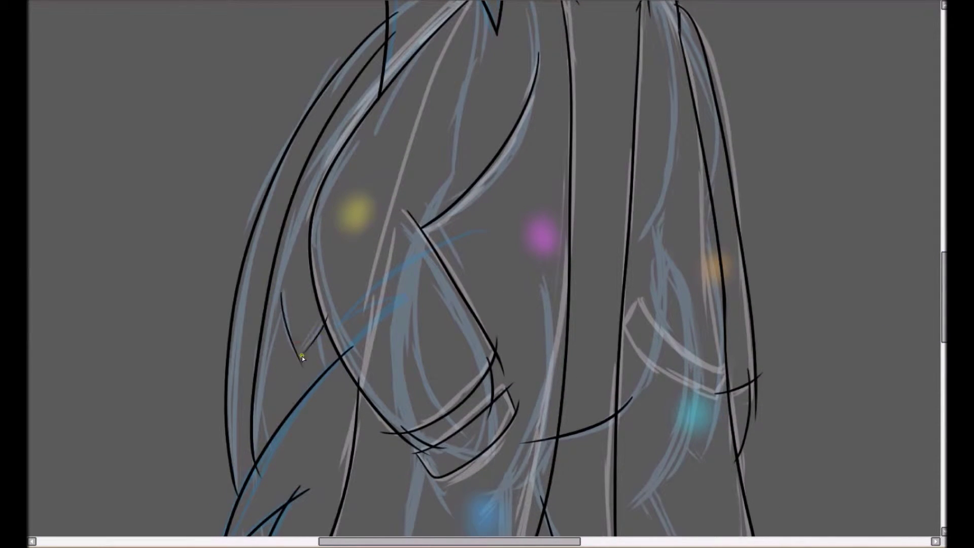
Step: Ink the short crease lines at both shoulders and the pocket flap on the jacket's right half
{"action": "scroll", "coordinate": [891, 293], "scroll_direction": "up", "scroll_amount": 8}
{"action": "scroll", "coordinate": [557, 235], "scroll_direction": "down", "scroll_amount": 2}
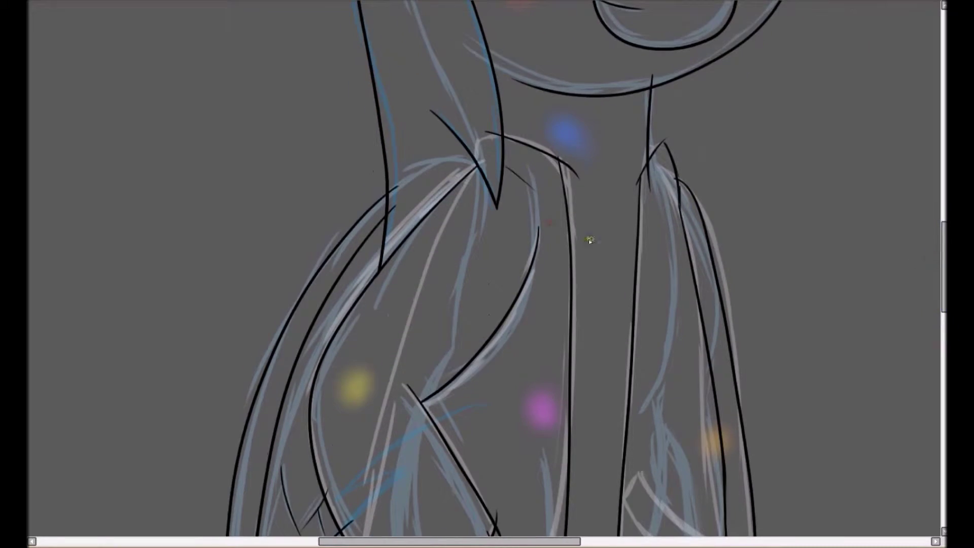
{"action": "scroll", "coordinate": [857, 244], "scroll_direction": "down", "scroll_amount": 5}
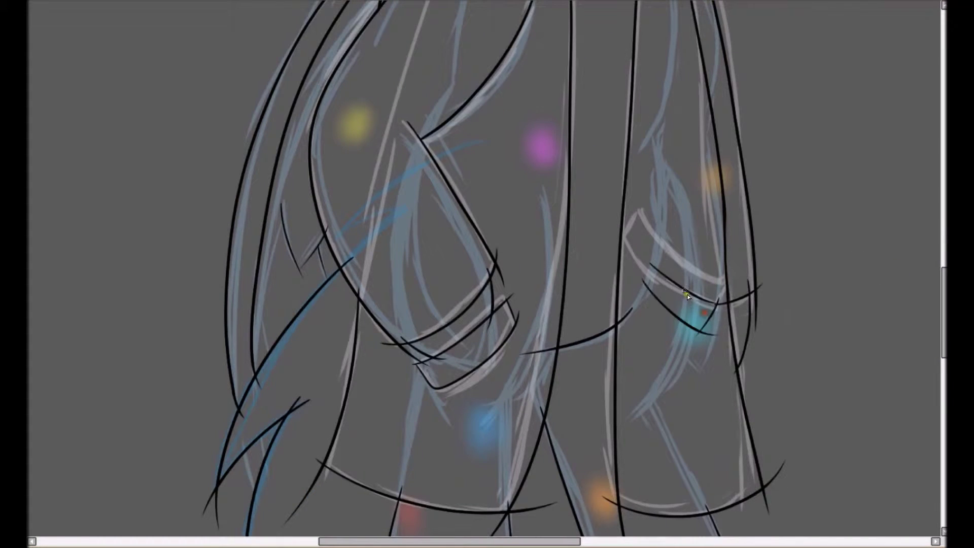
{"action": "scroll", "coordinate": [772, 353], "scroll_direction": "up", "scroll_amount": 8}
{"action": "scroll", "coordinate": [772, 353], "scroll_direction": "down", "scroll_amount": 12}
Step: Hide the sketch and erase the overshooting line ends at the left foot's corners and the tail tip
{"action": "left_click_drag", "start_coordinate": [944, 369], "coordinate": [944, 399]}
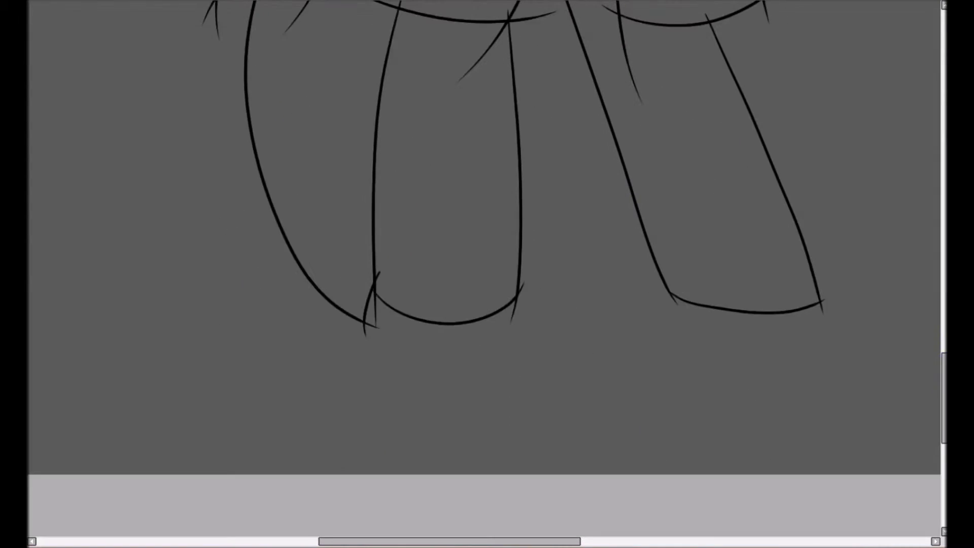
{"action": "scroll", "coordinate": [561, 278], "scroll_direction": "up", "scroll_amount": 2}
{"action": "mouse_move", "coordinate": [561, 278]}
{"action": "left_mouse_down"}
{"action": "mouse_move", "coordinate": [538, 338]}
{"action": "mouse_move", "coordinate": [549, 330]}
{"action": "left_mouse_up"}
{"action": "left_click_drag", "start_coordinate": [278, 377], "coordinate": [309, 379]}
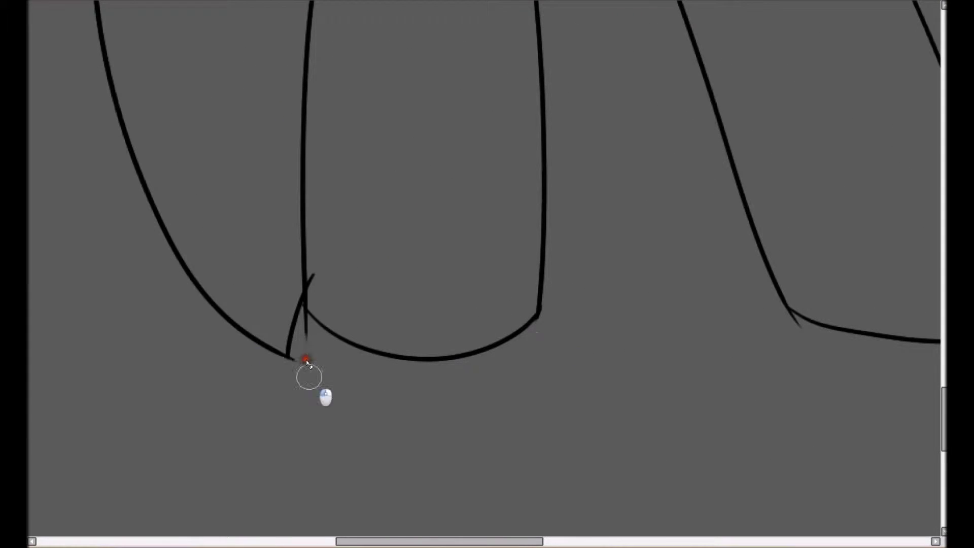
{"action": "left_click_drag", "start_coordinate": [308, 320], "coordinate": [303, 301]}
Step: Erase the overshooting line ends at both bottom corners of the right foot
{"action": "scroll", "coordinate": [472, 302], "scroll_direction": "right", "scroll_amount": 5}
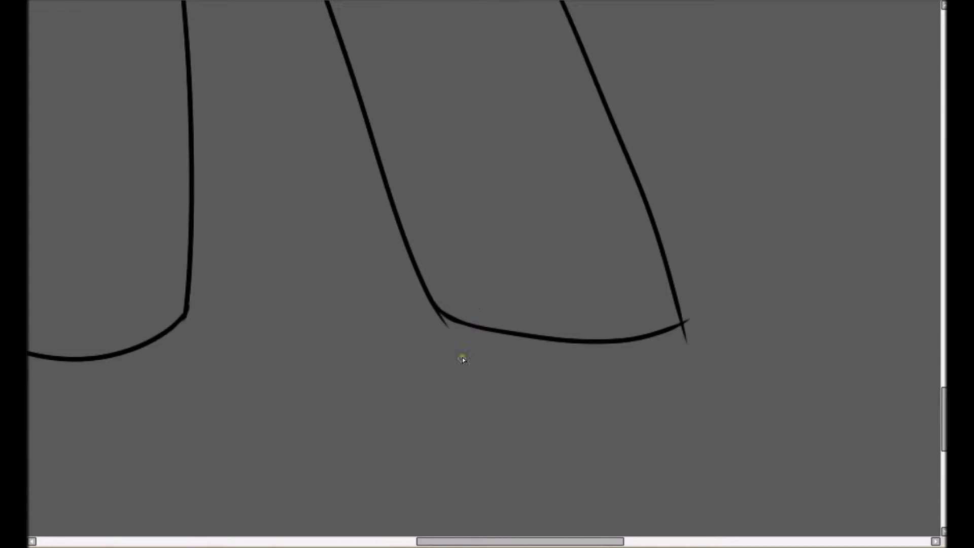
{"action": "left_click_drag", "start_coordinate": [430, 315], "coordinate": [453, 330]}
{"action": "left_click_drag", "start_coordinate": [687, 316], "coordinate": [683, 343]}
Step: Trim the overshooting lines at the right hem corners of the jacket and at the inner top of the right leg
{"action": "scroll", "coordinate": [927, 388], "scroll_direction": "up", "scroll_amount": 5}
{"action": "left_click_drag", "start_coordinate": [365, 304], "coordinate": [360, 289]}
{"action": "key", "text": "Delete"}
{"action": "mouse_move", "coordinate": [588, 257]}
{"action": "left_mouse_down"}
{"action": "mouse_move", "coordinate": [605, 318]}
{"action": "mouse_move", "coordinate": [582, 261]}
{"action": "left_mouse_up"}
{"action": "key", "text": "Delete"}
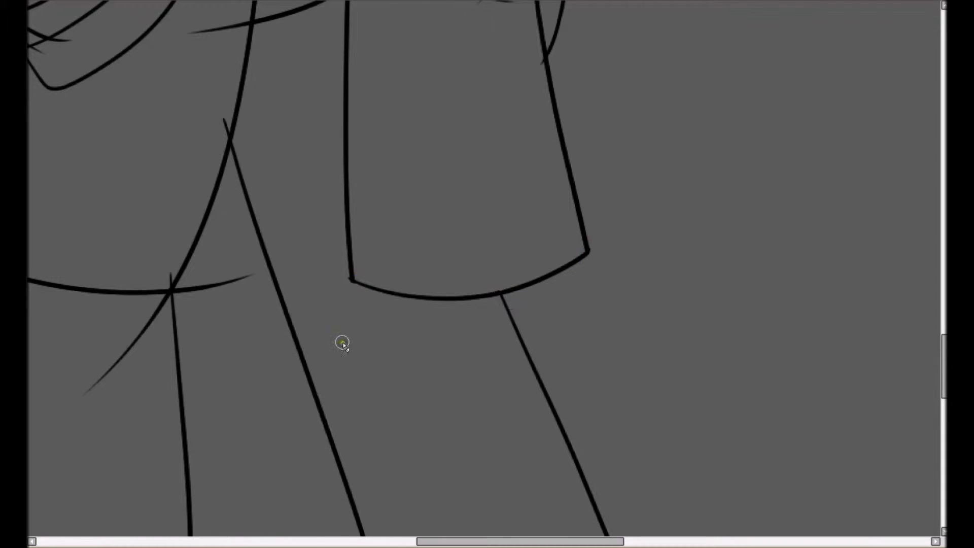
{"action": "left_click", "coordinate": [228, 135]}
Step: Remove the line ends crossing past the left jacket panel's front hem corner above the left leg
{"action": "scroll", "coordinate": [193, 203], "scroll_direction": "left", "scroll_amount": 3}
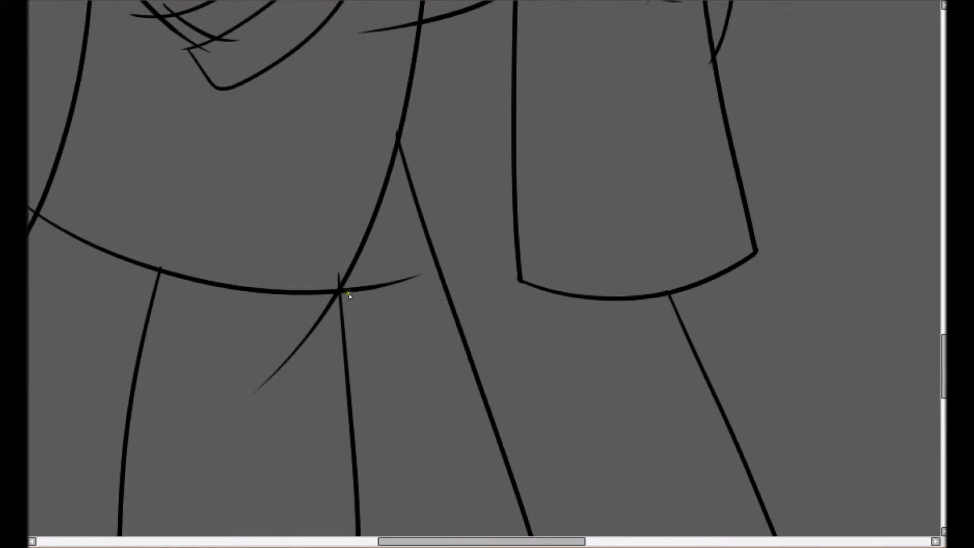
{"action": "left_click_drag", "start_coordinate": [335, 296], "coordinate": [307, 367]}
{"action": "key", "text": "Delete"}
{"action": "key", "text": "Delete"}
{"action": "left_click_drag", "start_coordinate": [333, 289], "coordinate": [349, 292]}
{"action": "key", "text": "Delete"}
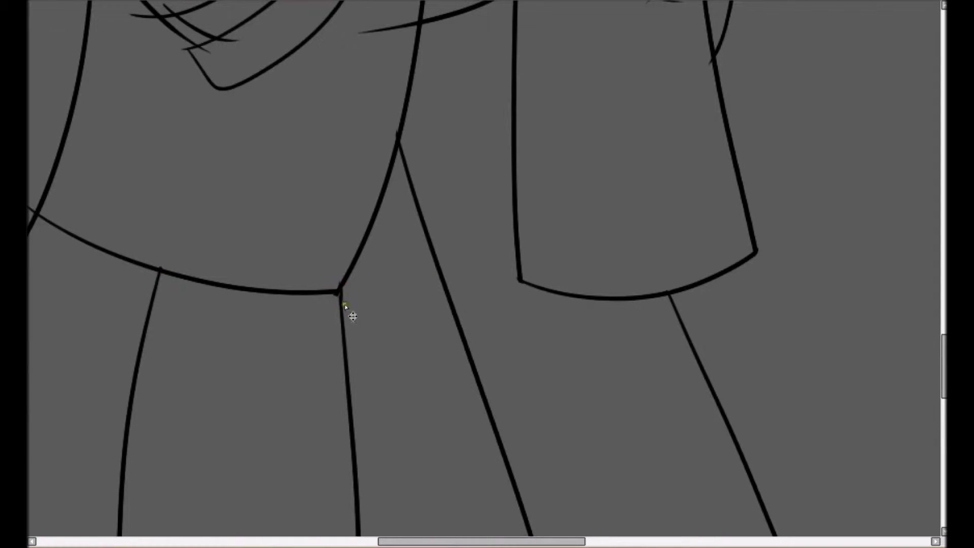
Step: Clean up the line ends at the jacket's back hem corner, the tail's side notch and the wing tips
{"action": "scroll", "coordinate": [345, 311], "scroll_direction": "left", "scroll_amount": 7}
{"action": "left_click_drag", "start_coordinate": [442, 223], "coordinate": [446, 224]}
{"action": "key", "text": "Delete"}
{"action": "left_click_drag", "start_coordinate": [236, 295], "coordinate": [274, 304]}
{"action": "key", "text": "Delete"}
{"action": "left_click_drag", "start_coordinate": [383, 129], "coordinate": [380, 128]}
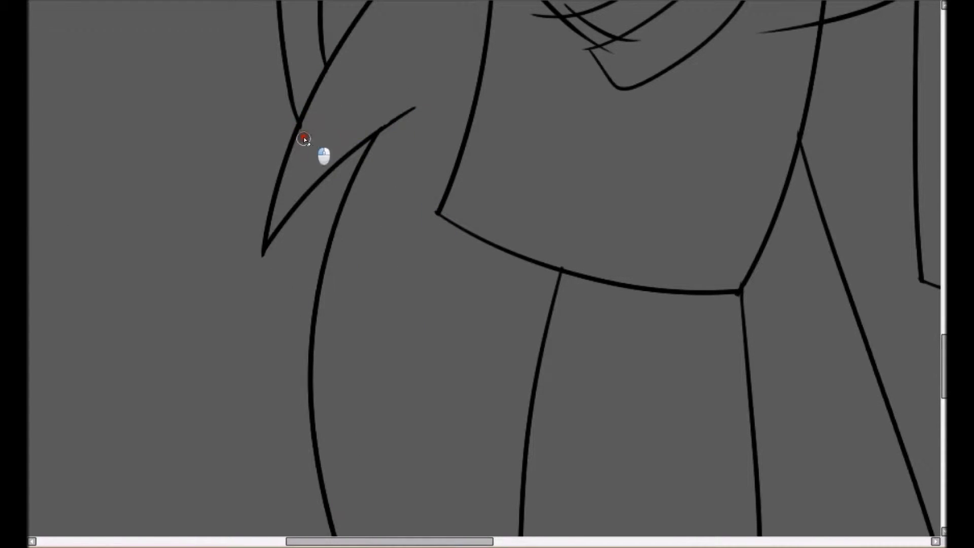
Step: Trim the overshoots at the left sleeve's lower corner and where the tail and jacket edge meet the sleeve
{"action": "scroll", "coordinate": [566, 269], "scroll_direction": "up", "scroll_amount": 5}
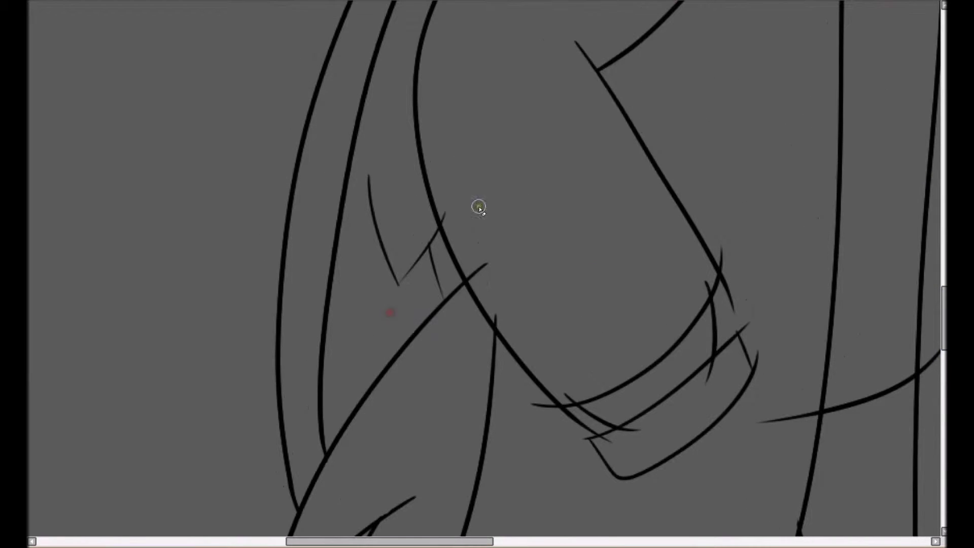
{"action": "left_click_drag", "start_coordinate": [708, 379], "coordinate": [726, 359]}
{"action": "mouse_move", "coordinate": [651, 430]}
{"action": "left_mouse_down"}
{"action": "mouse_move", "coordinate": [620, 439]}
{"action": "mouse_move", "coordinate": [548, 404]}
{"action": "left_mouse_up"}
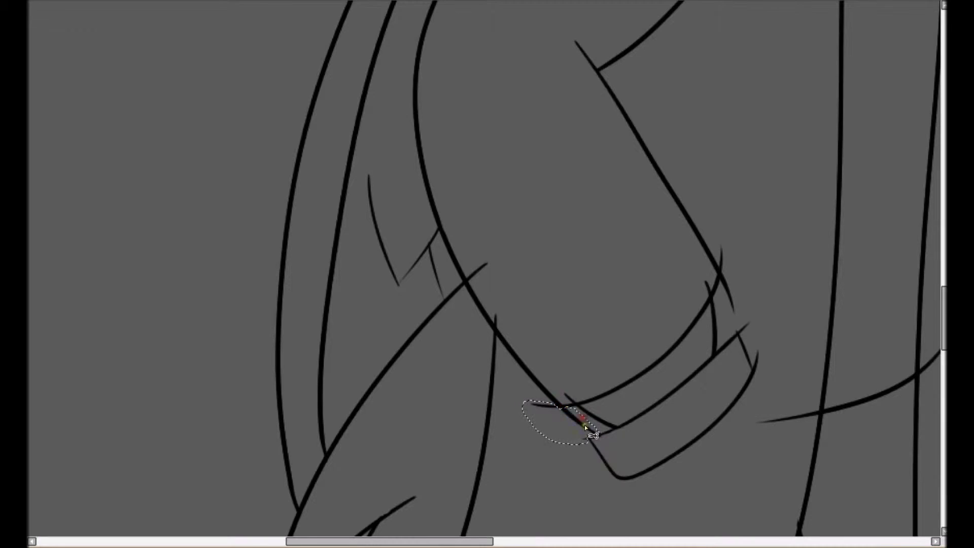
{"action": "left_click", "coordinate": [497, 325]}
Step: Remove the stray line ends at the left cuff's front corner and around the left pocket flap
{"action": "left_click", "coordinate": [707, 287]}
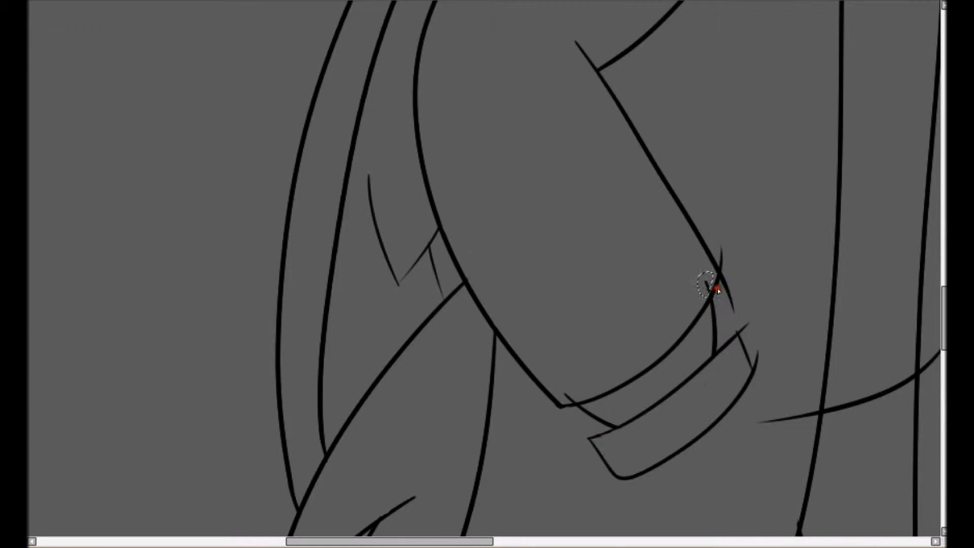
{"action": "left_click_drag", "start_coordinate": [718, 261], "coordinate": [721, 300]}
{"action": "left_click_drag", "start_coordinate": [738, 332], "coordinate": [740, 335]}
{"action": "left_click_drag", "start_coordinate": [754, 373], "coordinate": [756, 370]}
{"action": "left_click", "coordinate": [750, 359]}
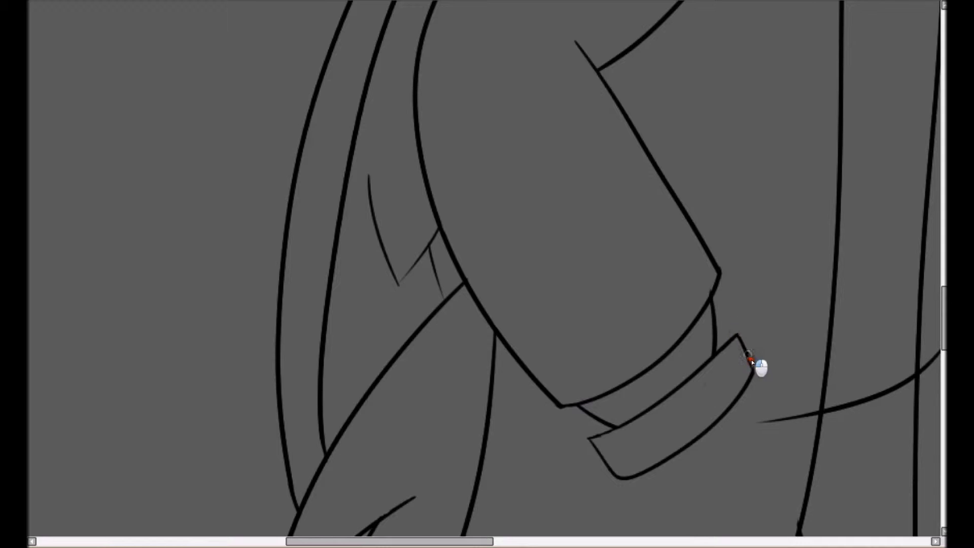
Step: Trim the wing curves that cross the mane lock and both overshooting ends of the left collar line
{"action": "left_click_drag", "start_coordinate": [943, 338], "coordinate": [944, 272]}
{"action": "left_click_drag", "start_coordinate": [551, 176], "coordinate": [545, 239]}
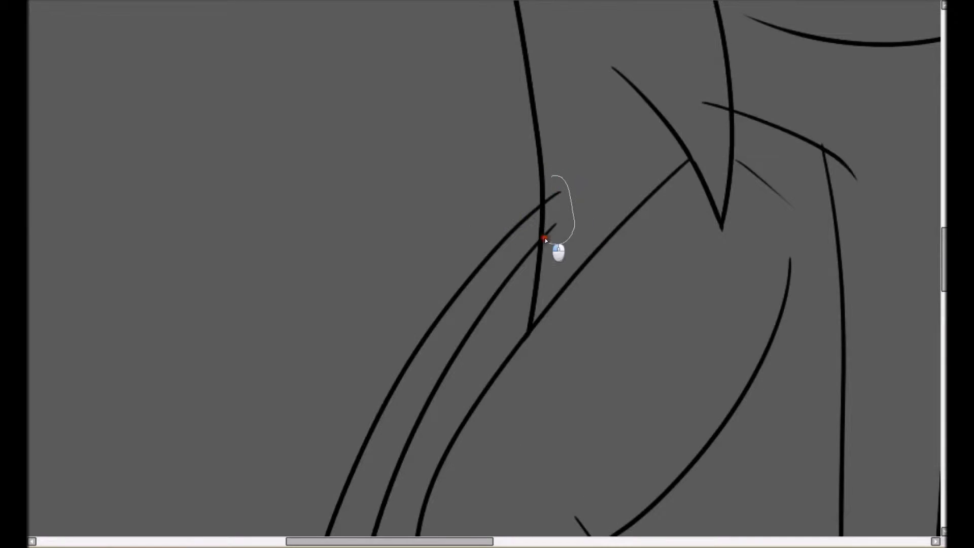
{"action": "left_click_drag", "start_coordinate": [728, 106], "coordinate": [728, 132]}
{"action": "key", "text": "Delete"}
{"action": "key", "text": "ctrl+d"}
{"action": "left_click_drag", "start_coordinate": [823, 148], "coordinate": [843, 186]}
{"action": "key", "text": "Delete"}
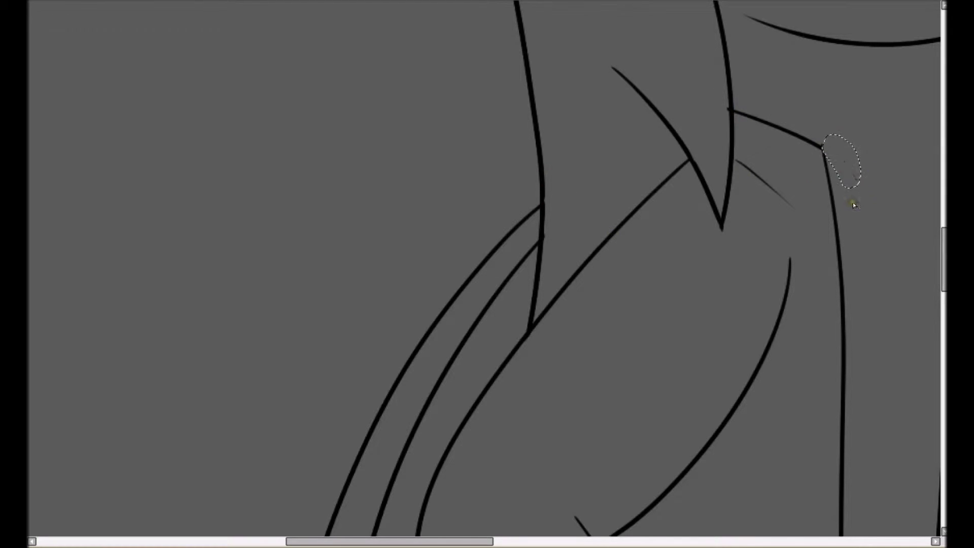
Step: Trim the neck line at the chin and collar, and clean up the right lapel's crossing line ends
{"action": "scroll", "coordinate": [556, 455], "scroll_direction": "right", "scroll_amount": 6}
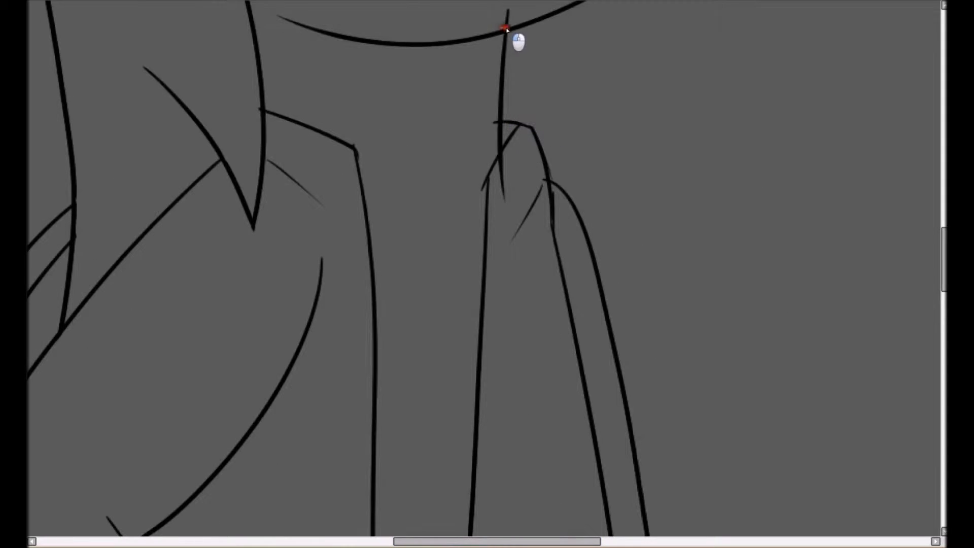
{"action": "left_click", "coordinate": [498, 165]}
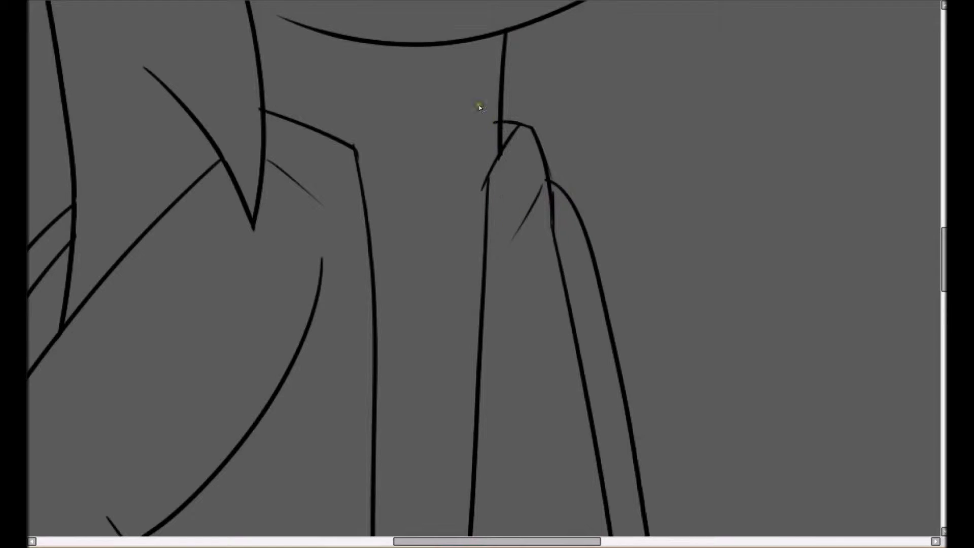
{"action": "left_click", "coordinate": [484, 187]}
{"action": "left_click", "coordinate": [253, 104]}
{"action": "left_click", "coordinate": [481, 184]}
{"action": "left_click", "coordinate": [494, 154]}
Step: Trim the belly curve to the jacket's front edges and clean the right pocket flap's left corners
{"action": "scroll", "coordinate": [592, 233], "scroll_direction": "down", "scroll_amount": 10}
{"action": "left_click", "coordinate": [450, 304]}
{"action": "left_click", "coordinate": [498, 245]}
{"action": "mouse_move", "coordinate": [497, 246]}
{"action": "left_mouse_down"}
{"action": "mouse_move", "coordinate": [505, 223]}
{"action": "mouse_move", "coordinate": [611, 266]}
{"action": "mouse_move", "coordinate": [587, 320]}
{"action": "mouse_move", "coordinate": [497, 246]}
{"action": "mouse_move", "coordinate": [516, 218]}
{"action": "mouse_move", "coordinate": [499, 237]}
{"action": "left_mouse_up"}
{"action": "key", "text": "Delete"}
{"action": "key", "text": "Delete"}
Step: Clean the right pocket flap's remaining corners and the overshooting lines around the right sleeve's cuff
{"action": "left_click_drag", "start_coordinate": [612, 270], "coordinate": [616, 273]}
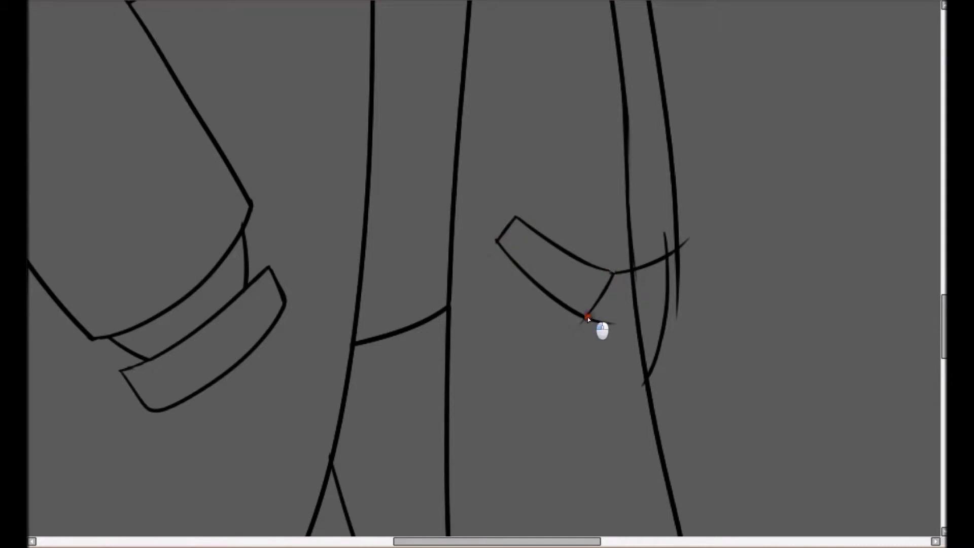
{"action": "mouse_move", "coordinate": [680, 249]}
{"action": "left_mouse_down"}
{"action": "mouse_move", "coordinate": [664, 222]}
{"action": "mouse_move", "coordinate": [667, 233]}
{"action": "left_mouse_up"}
{"action": "left_click_drag", "start_coordinate": [627, 262], "coordinate": [612, 285]}
{"action": "key", "text": "ctrl+z"}
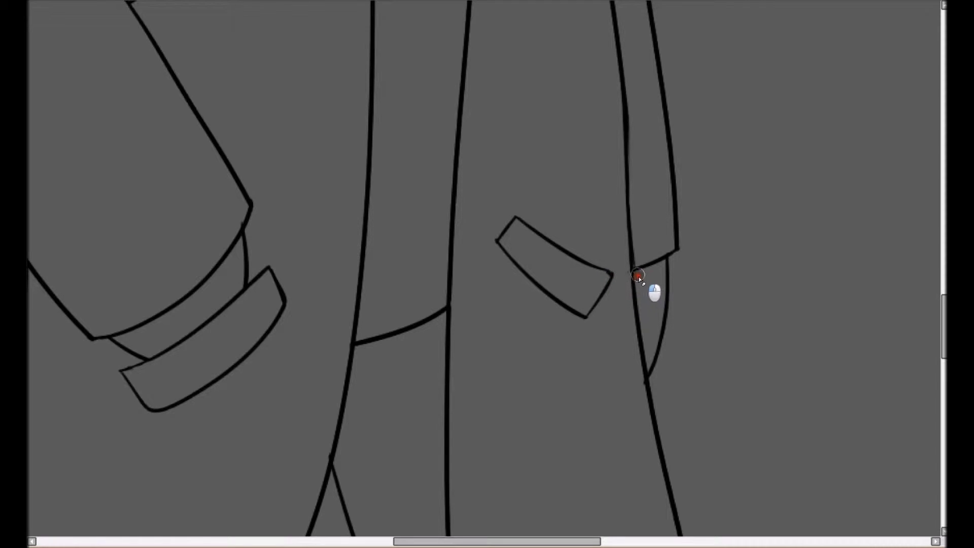
Step: Select the enclosed body areas around the jacket, including the legs, hands, chest and wing
{"action": "scroll", "coordinate": [640, 294], "scroll_direction": "down", "scroll_amount": 3}
{"action": "left_click_drag", "start_coordinate": [487, 102], "coordinate": [487, 169]}
{"action": "left_click", "coordinate": [295, 319]}
{"action": "left_click", "coordinate": [268, 321]}
{"action": "left_click", "coordinate": [478, 314]}
{"action": "left_click", "coordinate": [567, 350]}
{"action": "left_click", "coordinate": [481, 407]}
{"action": "left_click", "coordinate": [394, 494]}
{"action": "scroll", "coordinate": [508, 304], "scroll_direction": "up", "scroll_amount": 6}
{"action": "left_click", "coordinate": [606, 95]}
Step: Extend the selection to the face details and ears
{"action": "scroll", "coordinate": [606, 175], "scroll_direction": "up", "scroll_amount": 3}
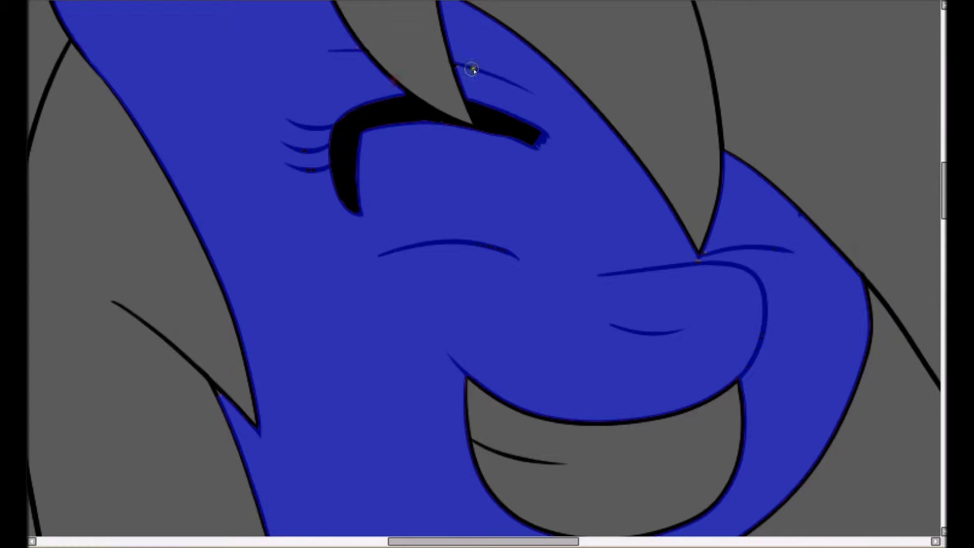
{"action": "scroll", "coordinate": [223, 278], "scroll_direction": "down", "scroll_amount": 3}
{"action": "scroll", "coordinate": [224, 278], "scroll_direction": "up", "scroll_amount": 3}
{"action": "left_click_drag", "start_coordinate": [944, 190], "coordinate": [943, 149]}
{"action": "left_click", "coordinate": [281, 196]}
{"action": "left_click_drag", "start_coordinate": [392, 539], "coordinate": [458, 531]}
Step: Check the selected body areas for gaps and fill them with light blue
{"action": "left_click_drag", "start_coordinate": [942, 152], "coordinate": [939, 412]}
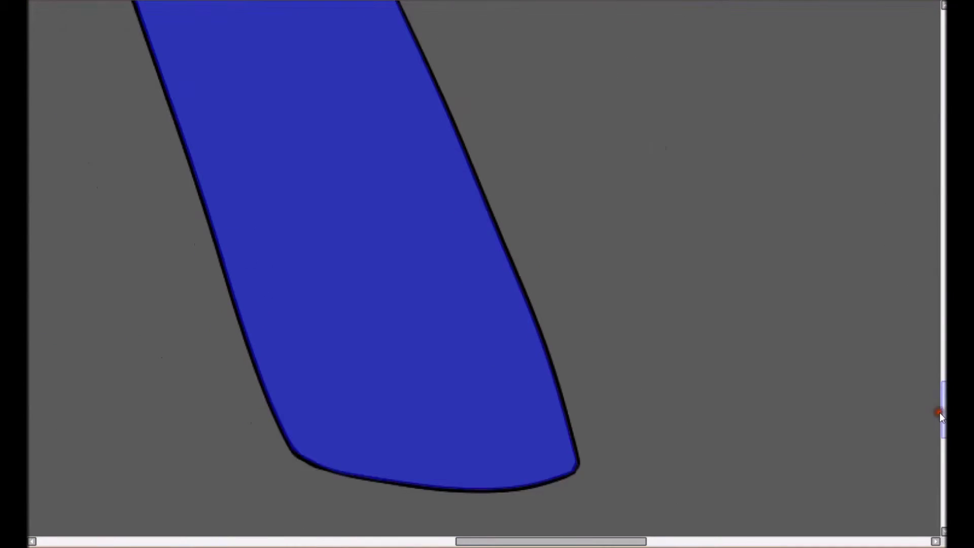
{"action": "left_click_drag", "start_coordinate": [568, 541], "coordinate": [442, 541]}
{"action": "left_click_drag", "start_coordinate": [942, 391], "coordinate": [942, 250]}
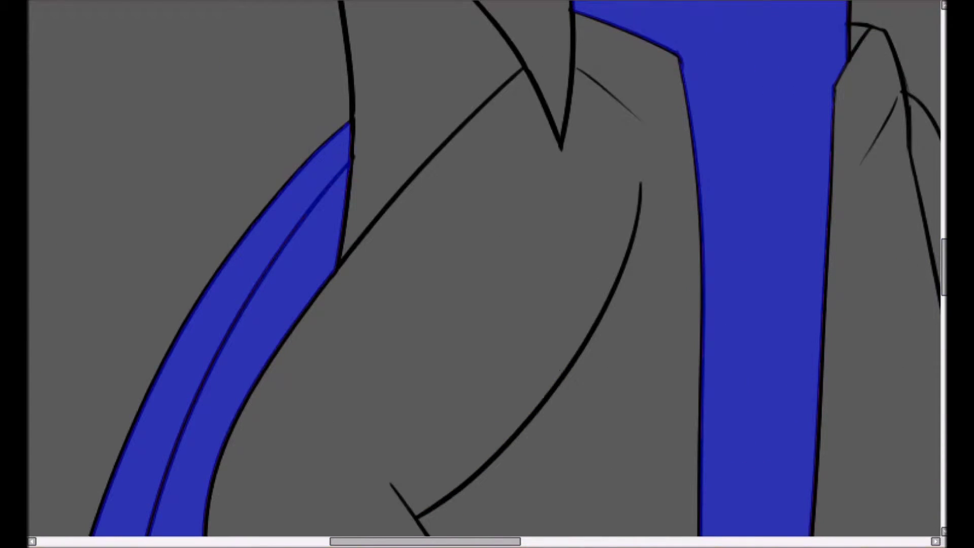
{"action": "left_click_drag", "start_coordinate": [456, 540], "coordinate": [339, 541]}
{"action": "left_click_drag", "start_coordinate": [943, 249], "coordinate": [942, 57]}
{"action": "scroll", "coordinate": [598, 296], "scroll_direction": "down", "scroll_amount": 2}
{"action": "left_click_drag", "start_coordinate": [307, 541], "coordinate": [500, 540]}
{"action": "left_click_drag", "start_coordinate": [943, 76], "coordinate": [943, 235]}
{"action": "left_click_drag", "start_coordinate": [501, 541], "coordinate": [483, 541]}
{"action": "left_click_drag", "start_coordinate": [943, 235], "coordinate": [942, 214]}
{"action": "left_click", "coordinate": [274, 386]}
{"action": "left_click", "coordinate": [579, 449]}
Step: Select the enclosed areas of the tail, back mane and fringe
{"action": "scroll", "coordinate": [445, 358], "scroll_direction": "down", "scroll_amount": 8}
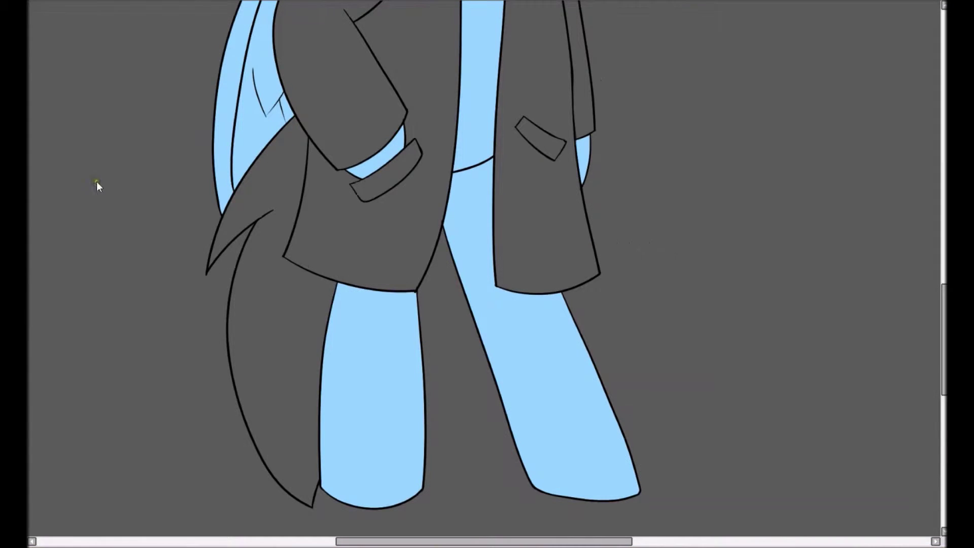
{"action": "left_click", "coordinate": [271, 325]}
{"action": "left_click_drag", "start_coordinate": [943, 325], "coordinate": [943, 112]}
{"action": "left_click", "coordinate": [348, 293]}
{"action": "left_click", "coordinate": [583, 65]}
{"action": "scroll", "coordinate": [446, 325], "scroll_direction": "up", "scroll_amount": 4}
{"action": "left_click_drag", "start_coordinate": [484, 542], "coordinate": [531, 541]}
{"action": "left_click", "coordinate": [693, 227]}
Step: Touch up the hair selection at the pointed tips and fill the mane and tail with medium blue
{"action": "left_click_drag", "start_coordinate": [943, 113], "coordinate": [943, 140]}
{"action": "left_click_drag", "start_coordinate": [560, 542], "coordinate": [465, 542]}
{"action": "left_click_drag", "start_coordinate": [943, 136], "coordinate": [943, 203]}
{"action": "scroll", "coordinate": [485, 269], "scroll_direction": "down", "scroll_amount": 5}
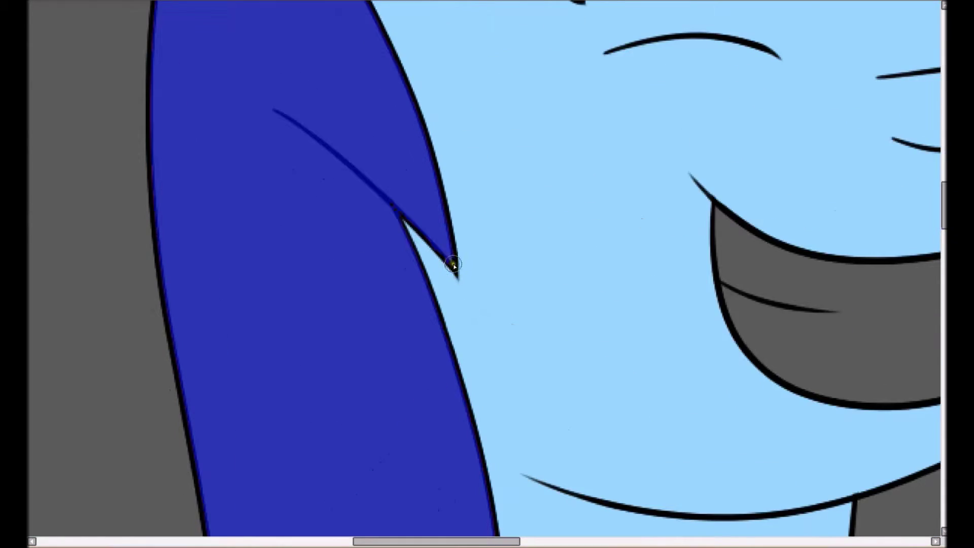
{"action": "left_click_drag", "start_coordinate": [943, 260], "coordinate": [944, 426]}
{"action": "left_click_drag", "start_coordinate": [479, 542], "coordinate": [410, 542]}
{"action": "left_click_drag", "start_coordinate": [943, 427], "coordinate": [943, 367]}
{"action": "key", "text": "n"}
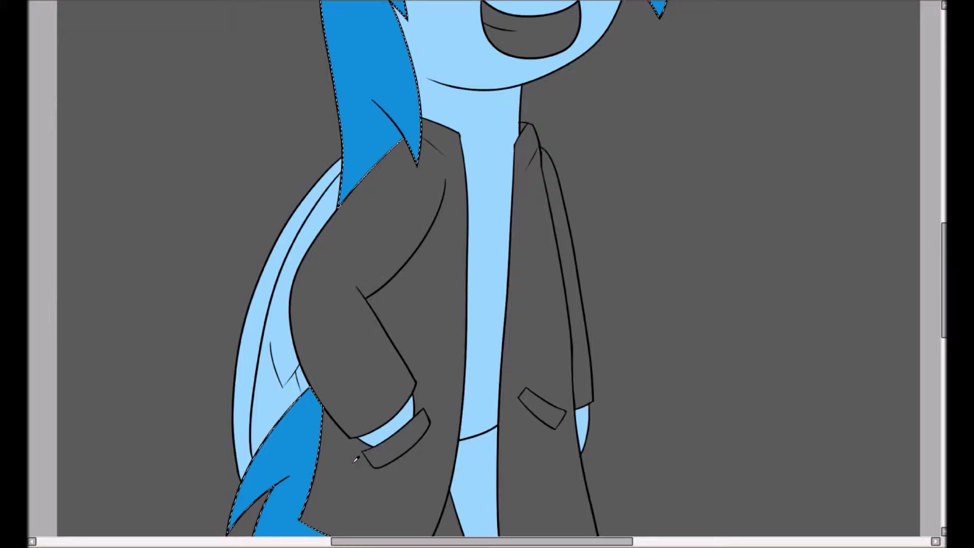
Step: Paint the fringe red within the hair selection, starting at its edge beside the left ear
{"action": "scroll", "coordinate": [869, 342], "scroll_direction": "down", "scroll_amount": 4}
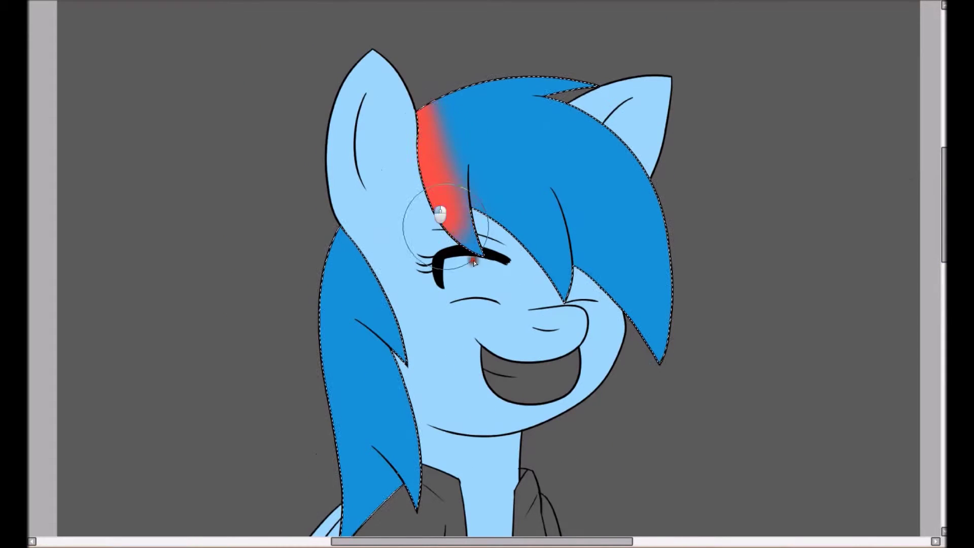
{"action": "mouse_move", "coordinate": [441, 219]}
{"action": "left_mouse_down"}
{"action": "mouse_move", "coordinate": [456, 152]}
{"action": "mouse_move", "coordinate": [477, 179]}
{"action": "mouse_move", "coordinate": [412, 226]}
{"action": "mouse_move", "coordinate": [469, 241]}
{"action": "left_mouse_up"}
{"action": "mouse_move", "coordinate": [423, 109]}
{"action": "left_mouse_down"}
{"action": "mouse_move", "coordinate": [481, 112]}
{"action": "mouse_move", "coordinate": [458, 119]}
{"action": "left_mouse_up"}
Step: Paint the fringe's lower part orange and outline a pointed orange strand reaching into the red
{"action": "mouse_move", "coordinate": [531, 165]}
{"action": "left_mouse_down"}
{"action": "mouse_move", "coordinate": [624, 283]}
{"action": "mouse_move", "coordinate": [587, 243]}
{"action": "left_mouse_up"}
{"action": "scroll", "coordinate": [638, 290], "scroll_direction": "up", "scroll_amount": 3}
{"action": "left_click_drag", "start_coordinate": [39, 75], "coordinate": [85, 98]}
{"action": "scroll", "coordinate": [85, 98], "scroll_direction": "down", "scroll_amount": 1}
{"action": "scroll", "coordinate": [45, 178], "scroll_direction": "up", "scroll_amount": 3}
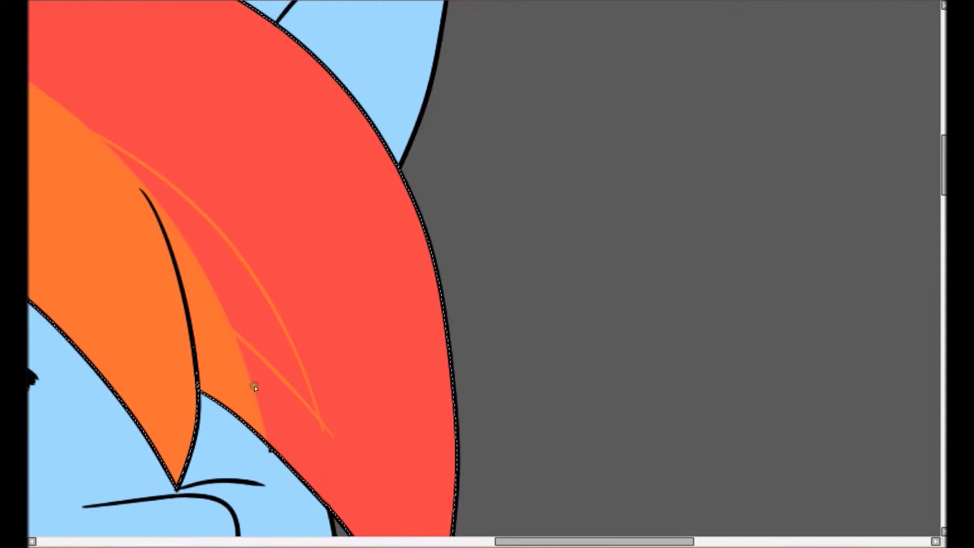
Step: Smooth the boundary between orange and red and fill in the pointed orange strand
{"action": "scroll", "coordinate": [492, 527], "scroll_direction": "left", "scroll_amount": 5}
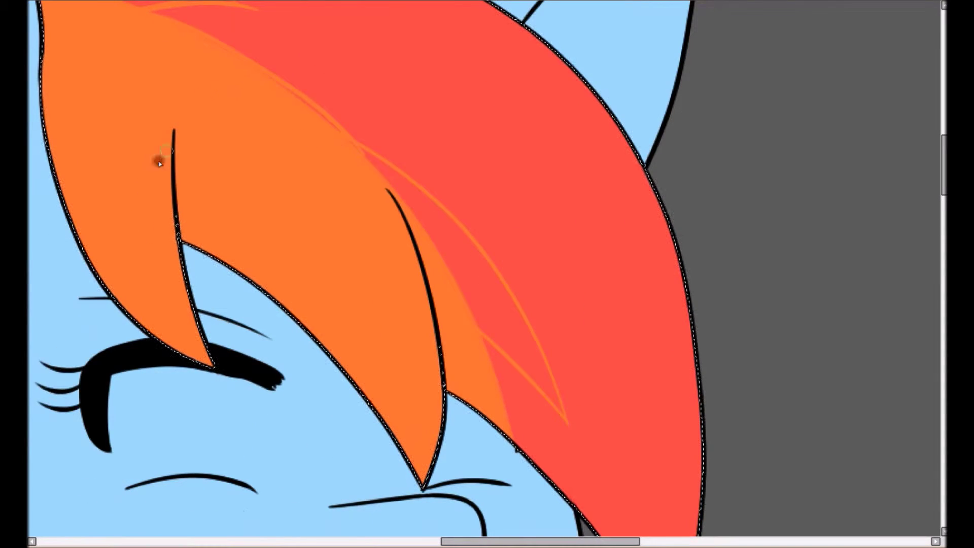
{"action": "mouse_move", "coordinate": [350, 148]}
{"action": "left_mouse_down"}
{"action": "mouse_move", "coordinate": [473, 261]}
{"action": "mouse_move", "coordinate": [509, 309]}
{"action": "left_mouse_up"}
{"action": "mouse_move", "coordinate": [562, 412]}
{"action": "left_mouse_down"}
{"action": "mouse_move", "coordinate": [494, 301]}
{"action": "mouse_move", "coordinate": [475, 325]}
{"action": "mouse_move", "coordinate": [563, 415]}
{"action": "mouse_move", "coordinate": [507, 298]}
{"action": "mouse_move", "coordinate": [441, 210]}
{"action": "mouse_move", "coordinate": [525, 341]}
{"action": "mouse_move", "coordinate": [522, 313]}
{"action": "mouse_move", "coordinate": [558, 410]}
{"action": "mouse_move", "coordinate": [510, 346]}
{"action": "mouse_move", "coordinate": [479, 324]}
{"action": "mouse_move", "coordinate": [576, 424]}
{"action": "left_mouse_up"}
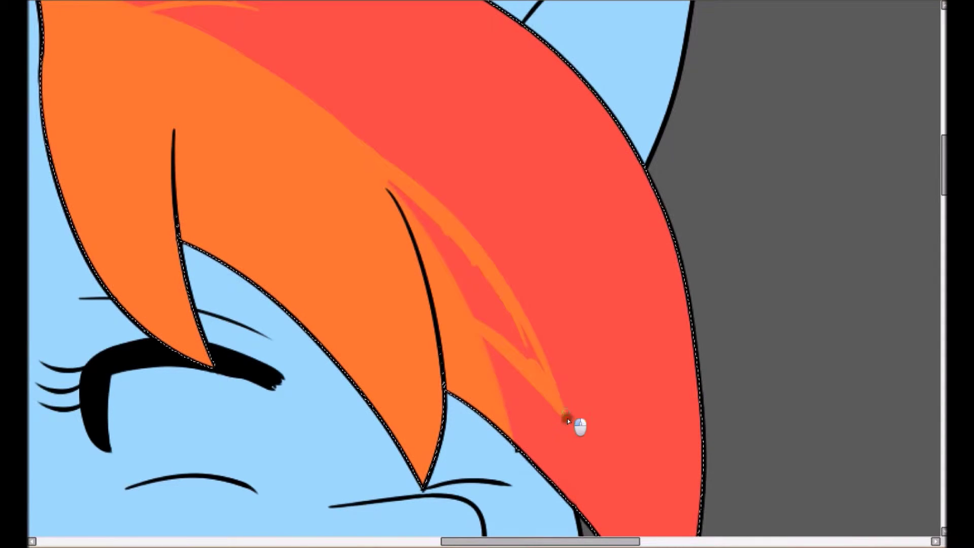
{"action": "mouse_move", "coordinate": [538, 364]}
{"action": "left_mouse_down"}
{"action": "mouse_move", "coordinate": [488, 320]}
{"action": "mouse_move", "coordinate": [398, 190]}
{"action": "left_mouse_up"}
Step: Fill the fringe's front section with pale yellow and the upper part of the back mane with green
{"action": "left_click_drag", "start_coordinate": [943, 181], "coordinate": [942, 162]}
{"action": "left_click_drag", "start_coordinate": [254, 167], "coordinate": [114, 149]}
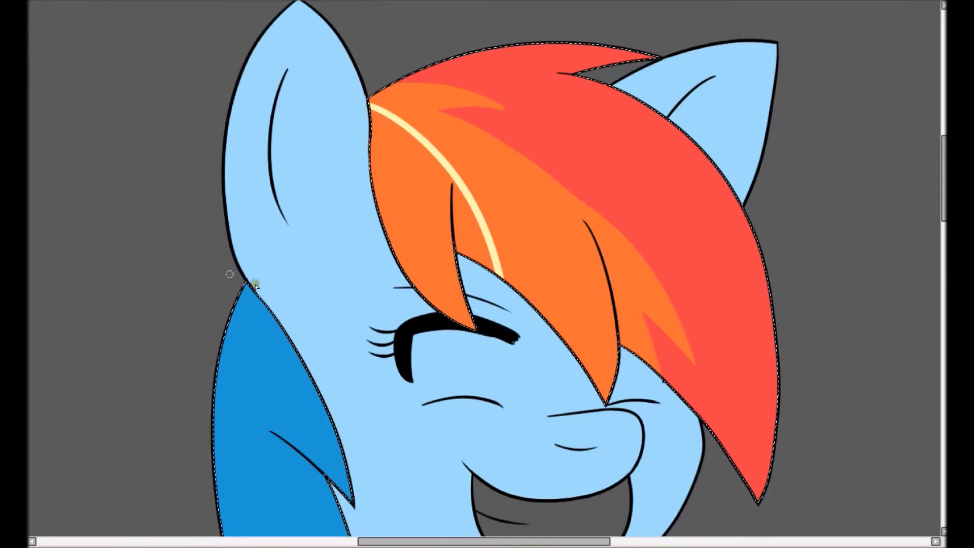
{"action": "left_click", "coordinate": [439, 205]}
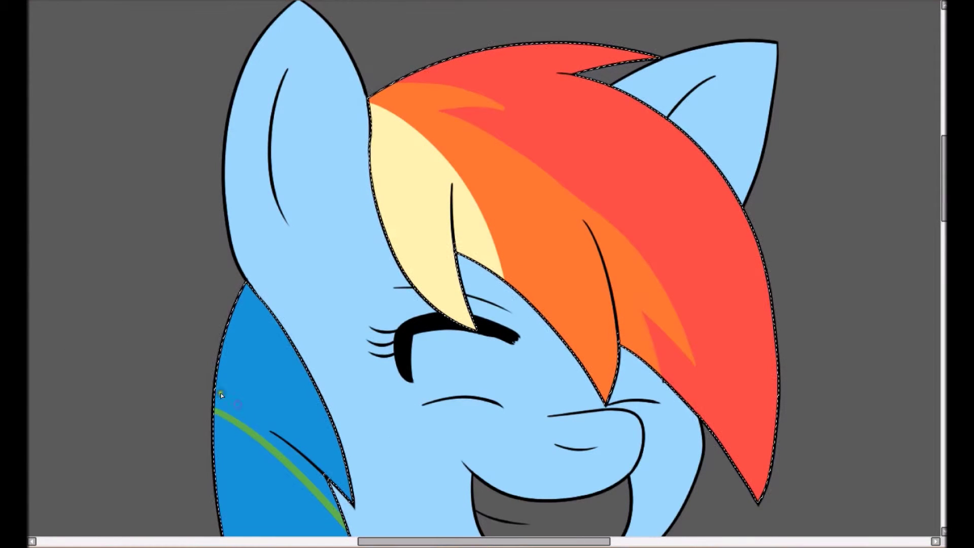
{"action": "left_click", "coordinate": [272, 360]}
Step: Widen the pale yellow area along the fringe's lower edge and shape small spikes along its orange border
{"action": "mouse_move", "coordinate": [456, 114]}
{"action": "left_mouse_down"}
{"action": "mouse_move", "coordinate": [598, 230]}
{"action": "mouse_move", "coordinate": [577, 202]}
{"action": "left_mouse_up"}
{"action": "mouse_move", "coordinate": [404, 119]}
{"action": "left_mouse_down"}
{"action": "mouse_move", "coordinate": [445, 146]}
{"action": "mouse_move", "coordinate": [443, 130]}
{"action": "mouse_move", "coordinate": [577, 355]}
{"action": "left_mouse_up"}
{"action": "left_click", "coordinate": [513, 229]}
{"action": "mouse_move", "coordinate": [540, 231]}
{"action": "left_mouse_down"}
{"action": "mouse_move", "coordinate": [516, 218]}
{"action": "mouse_move", "coordinate": [499, 194]}
{"action": "mouse_move", "coordinate": [501, 176]}
{"action": "mouse_move", "coordinate": [411, 118]}
{"action": "left_mouse_up"}
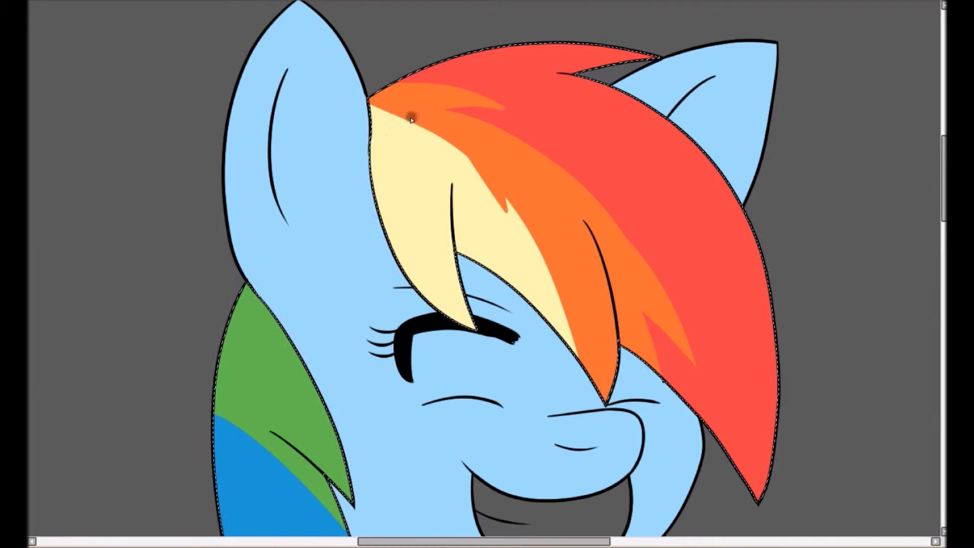
{"action": "mouse_move", "coordinate": [561, 298]}
{"action": "left_mouse_down"}
{"action": "mouse_move", "coordinate": [579, 350]}
{"action": "mouse_move", "coordinate": [553, 288]}
{"action": "mouse_move", "coordinate": [578, 319]}
{"action": "left_mouse_up"}
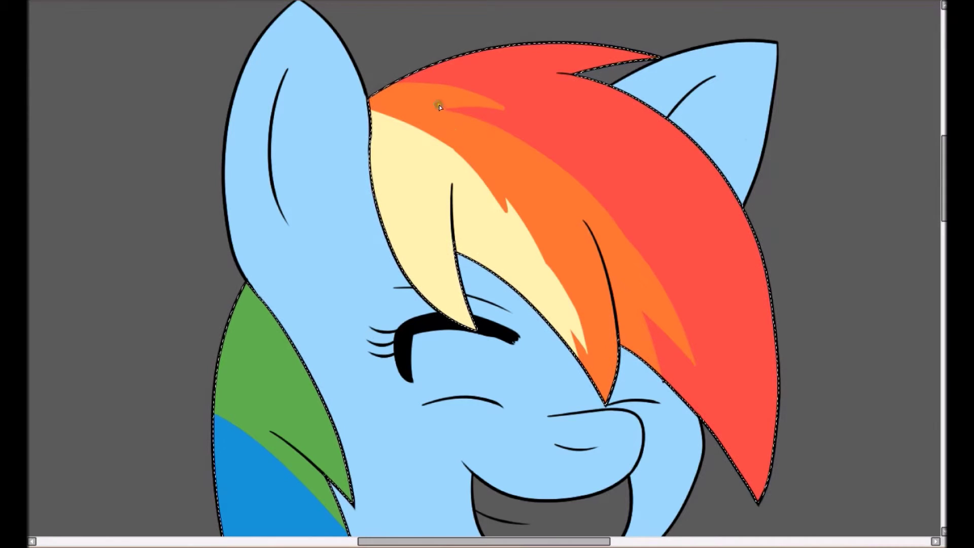
Step: Widen the orange band toward the fringe's outer edge, with a pointed strand near the top
{"action": "left_click_drag", "start_coordinate": [439, 114], "coordinate": [510, 113]}
{"action": "mouse_move", "coordinate": [450, 114]}
{"action": "left_mouse_down"}
{"action": "mouse_move", "coordinate": [741, 362]}
{"action": "mouse_move", "coordinate": [683, 347]}
{"action": "mouse_move", "coordinate": [635, 393]}
{"action": "left_mouse_up"}
Step: Extend the pale yellow area to the fringe's central tip and smooth the orange boundary above it
{"action": "left_click_drag", "start_coordinate": [505, 201], "coordinate": [615, 377]}
{"action": "left_click_drag", "start_coordinate": [536, 264], "coordinate": [595, 369]}
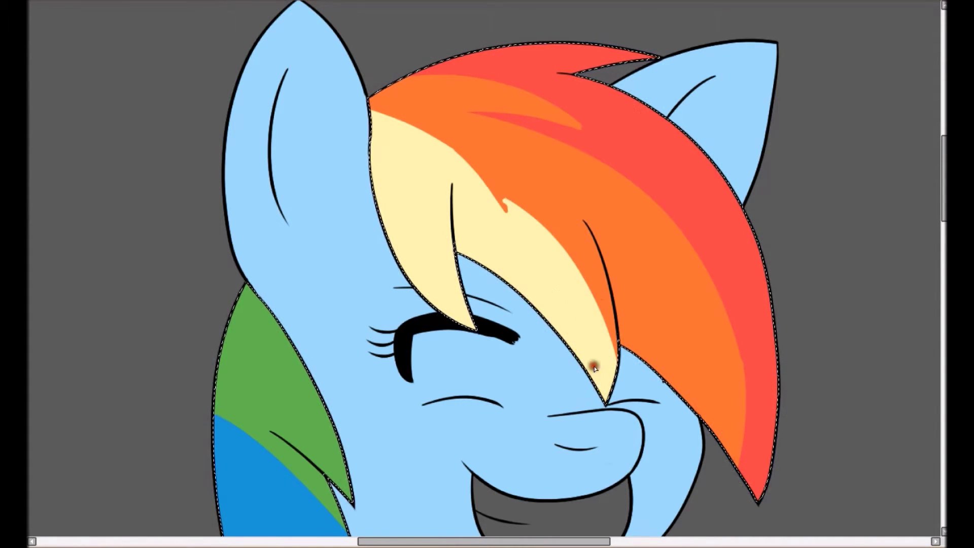
{"action": "left_click_drag", "start_coordinate": [444, 146], "coordinate": [507, 210]}
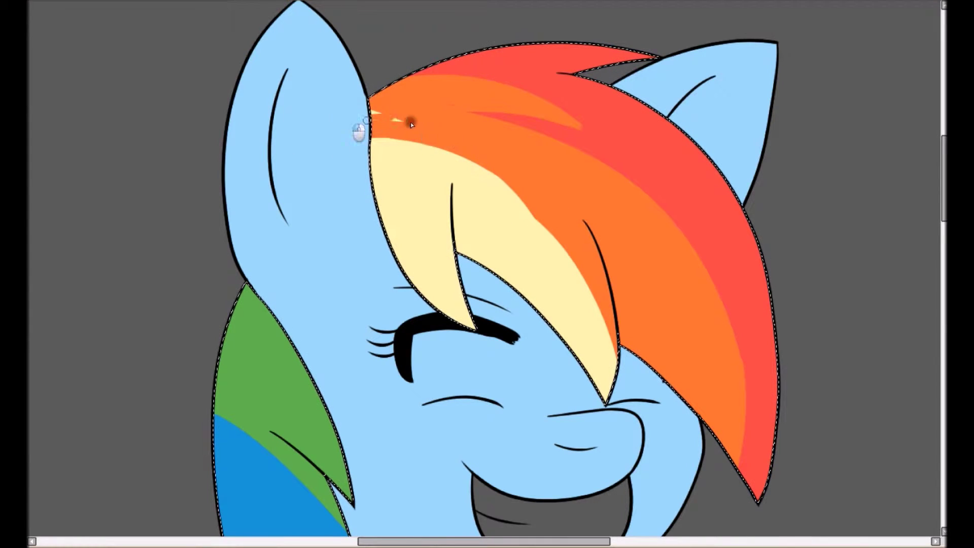
Step: Rework the upper edge of the fringe's pale yellow area with thin pointed strands reaching into the orange band
{"action": "mouse_move", "coordinate": [370, 134]}
{"action": "left_mouse_down"}
{"action": "mouse_move", "coordinate": [480, 156]}
{"action": "mouse_move", "coordinate": [587, 221]}
{"action": "left_mouse_up"}
{"action": "key", "text": "ctrl+z"}
{"action": "key", "text": "ctrl+z"}
{"action": "left_click_drag", "start_coordinate": [445, 152], "coordinate": [554, 226]}
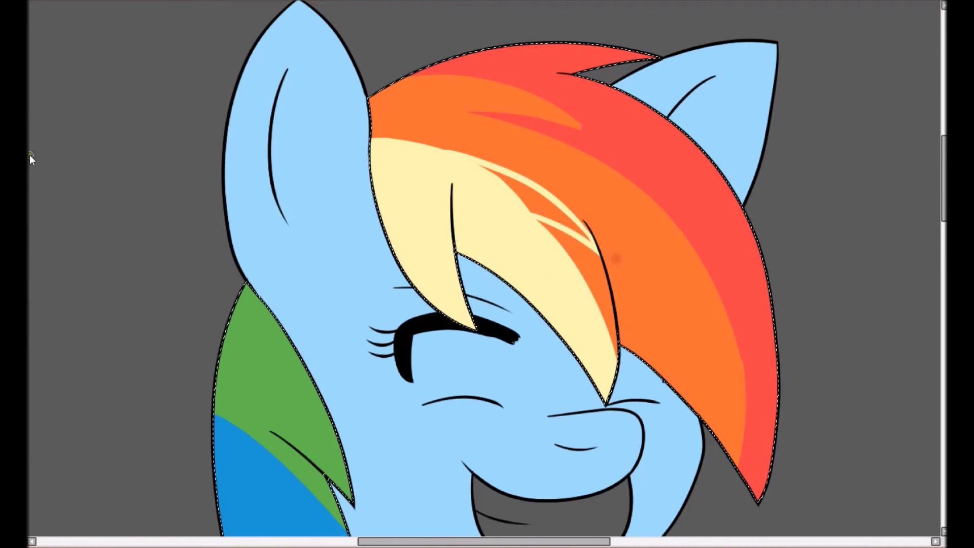
Step: Shape a pointed green strand into the back mane's blue area and paint a green band along the tail's inner side
{"action": "scroll", "coordinate": [141, 72], "scroll_direction": "down", "scroll_amount": 5}
{"action": "left_click_drag", "start_coordinate": [226, 113], "coordinate": [291, 176]}
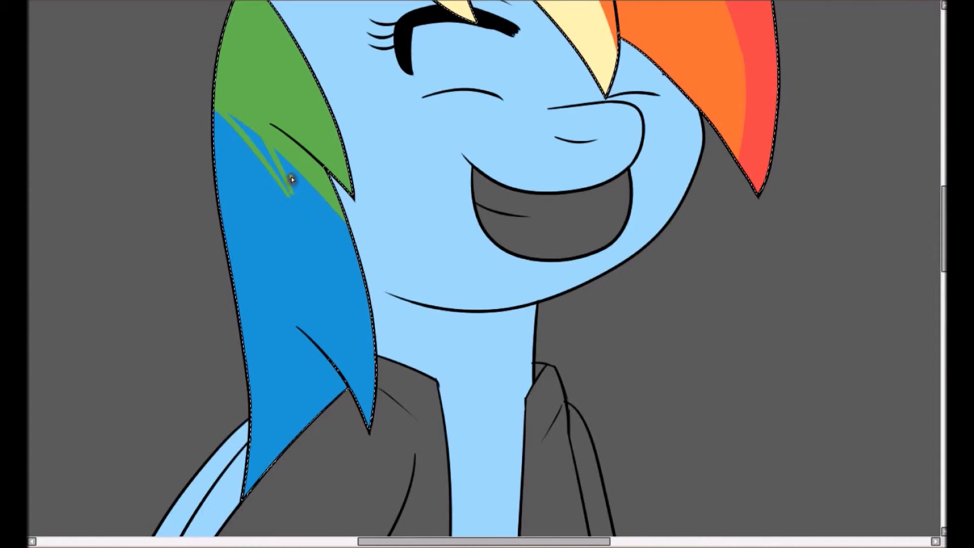
{"action": "scroll", "coordinate": [260, 137], "scroll_direction": "down", "scroll_amount": 10}
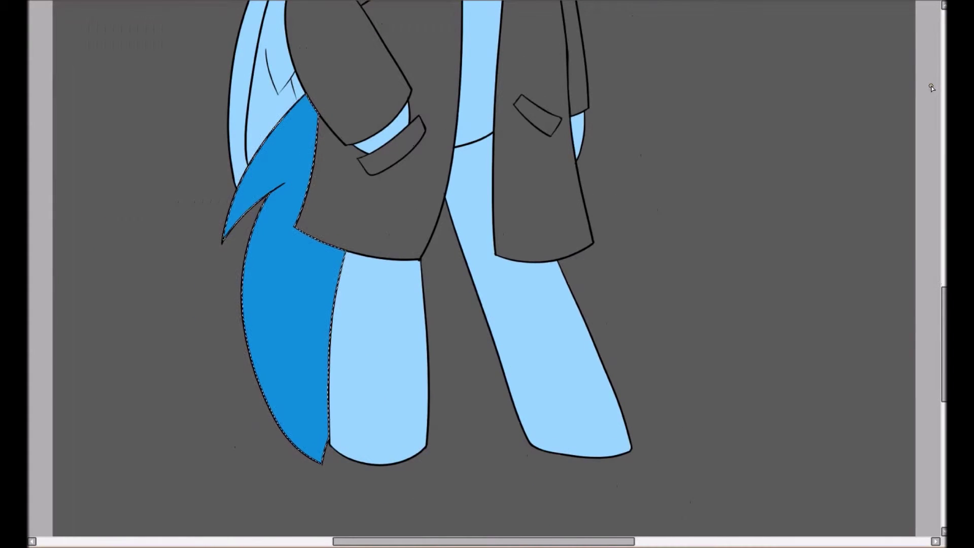
{"action": "left_click_drag", "start_coordinate": [320, 213], "coordinate": [337, 217]}
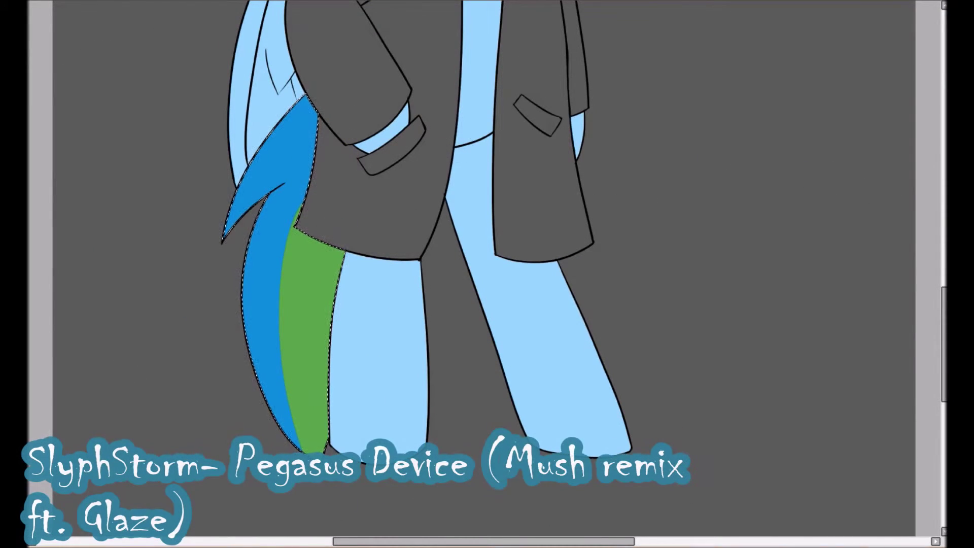
Step: Paint the lower tip of the back mane and the tail's upper tuft purple
{"action": "scroll", "coordinate": [487, 274], "scroll_direction": "up", "scroll_amount": 10}
{"action": "mouse_move", "coordinate": [405, 238]}
{"action": "left_mouse_down"}
{"action": "mouse_move", "coordinate": [400, 315]}
{"action": "mouse_move", "coordinate": [335, 366]}
{"action": "left_mouse_up"}
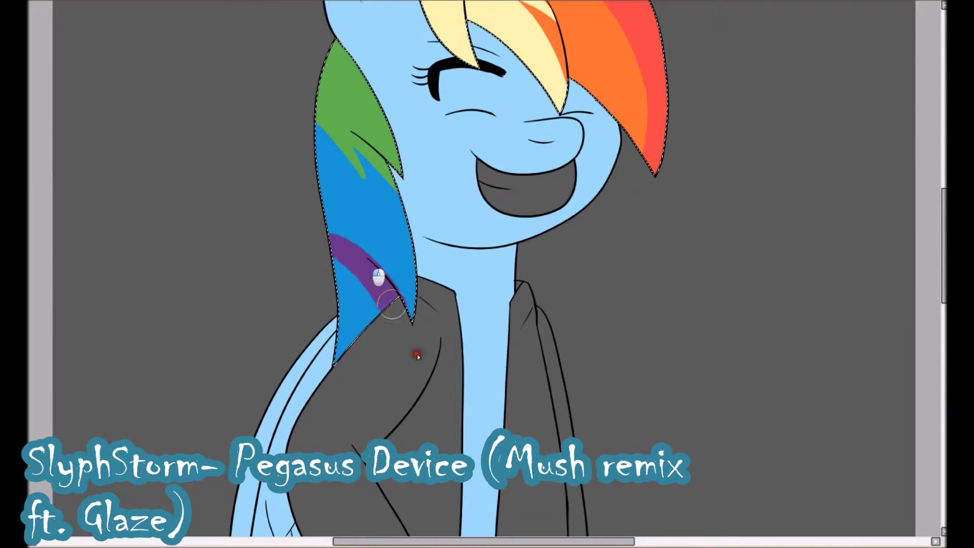
{"action": "scroll", "coordinate": [772, 281], "scroll_direction": "down", "scroll_amount": 10}
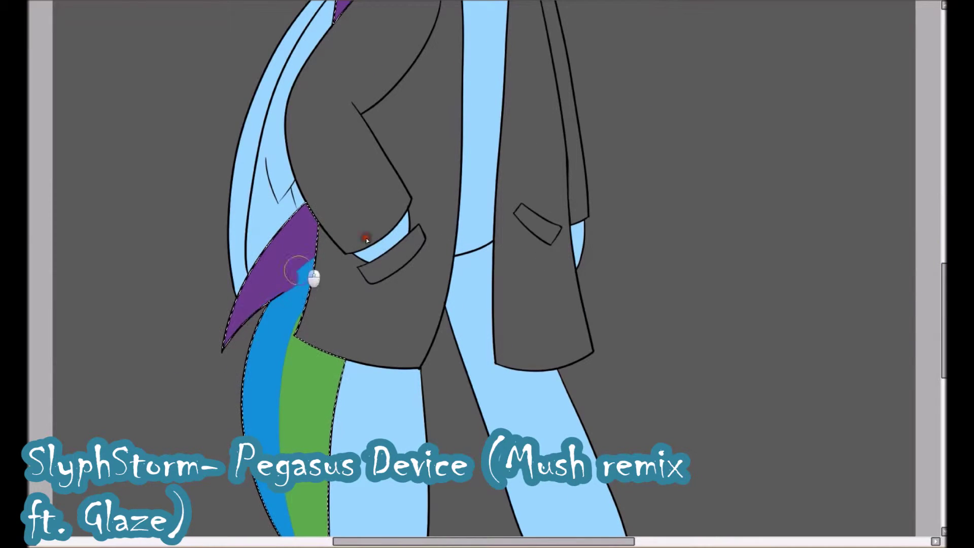
Step: Shape a pointed blue strand reaching down into the purple tip of the back mane
{"action": "scroll", "coordinate": [304, 299], "scroll_direction": "up", "scroll_amount": 10}
{"action": "left_click_drag", "start_coordinate": [331, 277], "coordinate": [378, 348]}
{"action": "left_click_drag", "start_coordinate": [362, 291], "coordinate": [379, 347]}
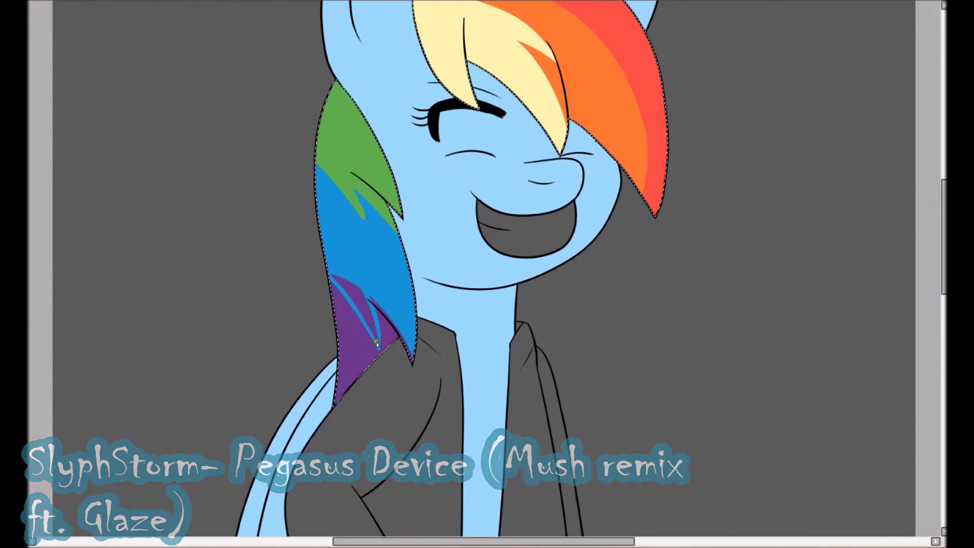
{"action": "scroll", "coordinate": [397, 347], "scroll_direction": "up", "scroll_amount": 3}
{"action": "left_click_drag", "start_coordinate": [294, 350], "coordinate": [343, 437]}
Step: Paint a narrow pale yellow band along the tail's inner edge, tapering toward the hoof
{"action": "scroll", "coordinate": [321, 410], "scroll_direction": "down", "scroll_amount": 10}
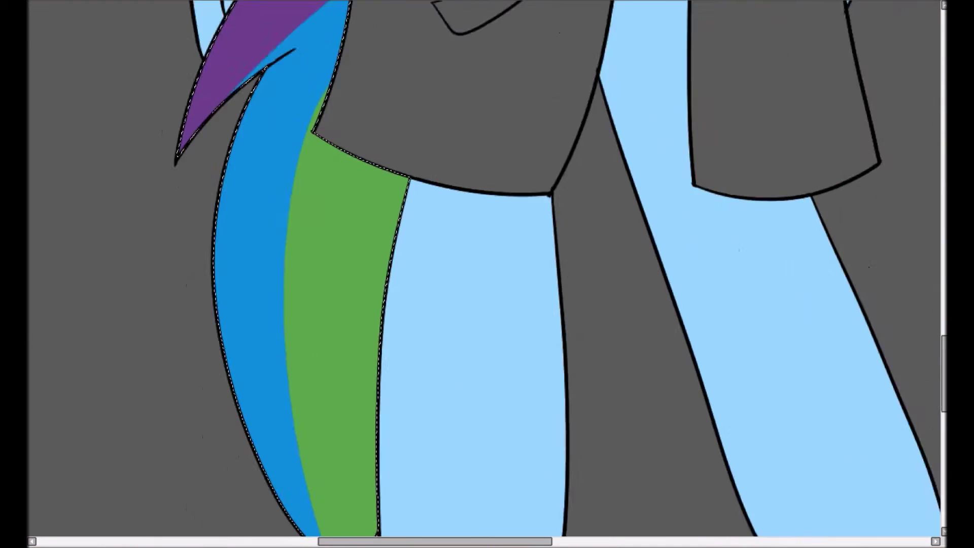
{"action": "scroll", "coordinate": [897, 27], "scroll_direction": "up", "scroll_amount": 10}
{"action": "scroll", "coordinate": [332, 33], "scroll_direction": "down", "scroll_amount": 10}
{"action": "key", "text": "ctrl+z"}
{"action": "mouse_move", "coordinate": [333, 32]}
{"action": "left_mouse_down"}
{"action": "mouse_move", "coordinate": [333, 414]}
{"action": "mouse_move", "coordinate": [329, 337]}
{"action": "left_mouse_up"}
{"action": "left_click_drag", "start_coordinate": [327, 304], "coordinate": [350, 40]}
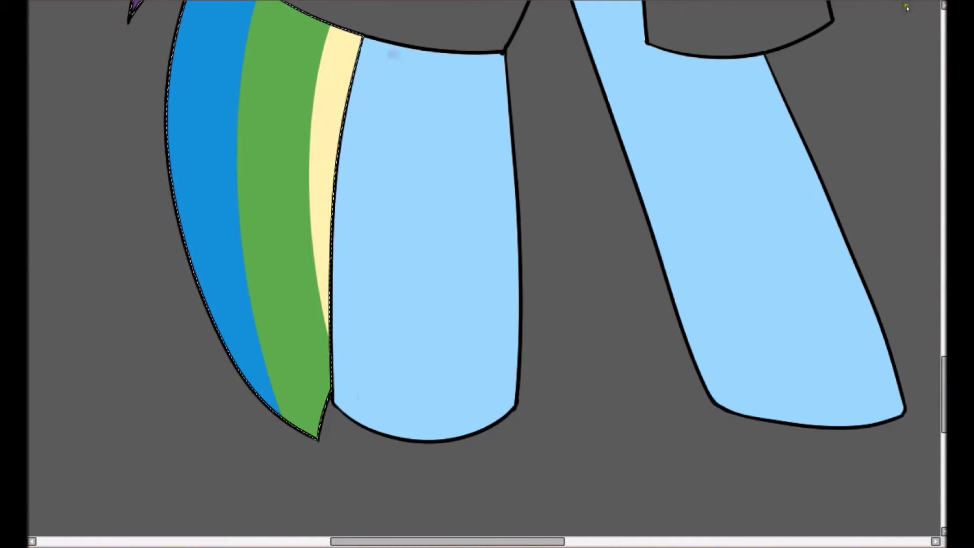
Step: Add a pointed pale yellow strand into the tail's green band just below the jacket hem and fill it in
{"action": "scroll", "coordinate": [393, 54], "scroll_direction": "down", "scroll_amount": 3}
{"action": "left_click_drag", "start_coordinate": [379, 291], "coordinate": [376, 324]}
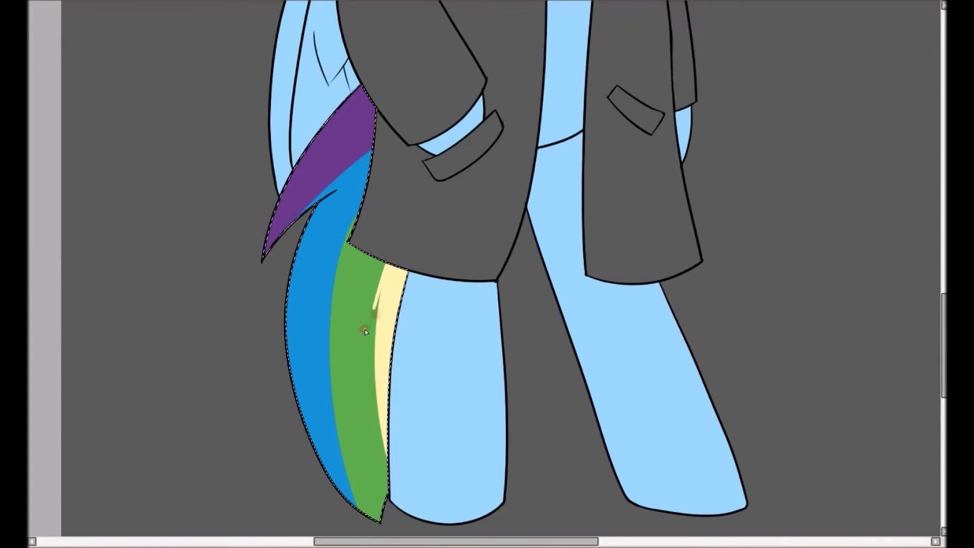
{"action": "key", "text": "plus"}
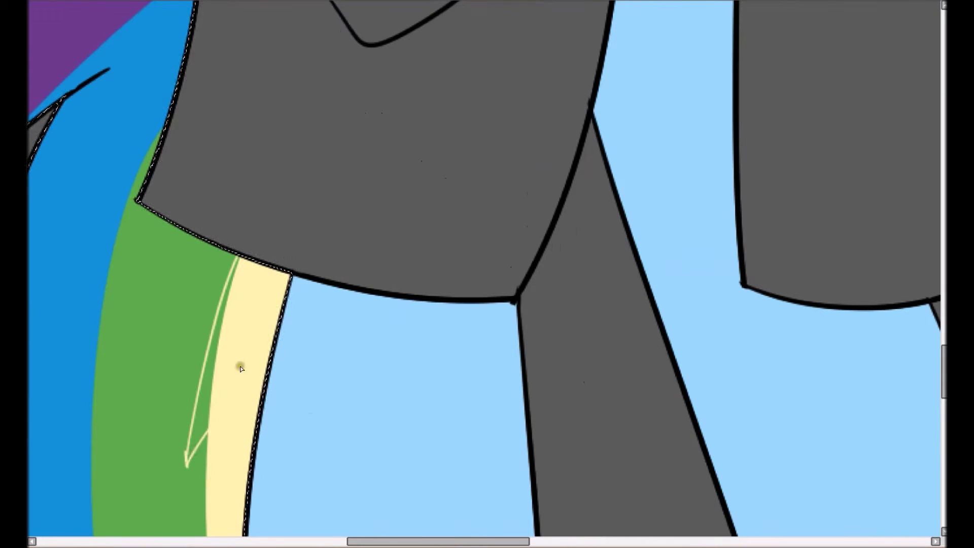
{"action": "left_click_drag", "start_coordinate": [212, 354], "coordinate": [239, 270]}
{"action": "scroll", "coordinate": [218, 333], "scroll_direction": "left", "scroll_amount": 2}
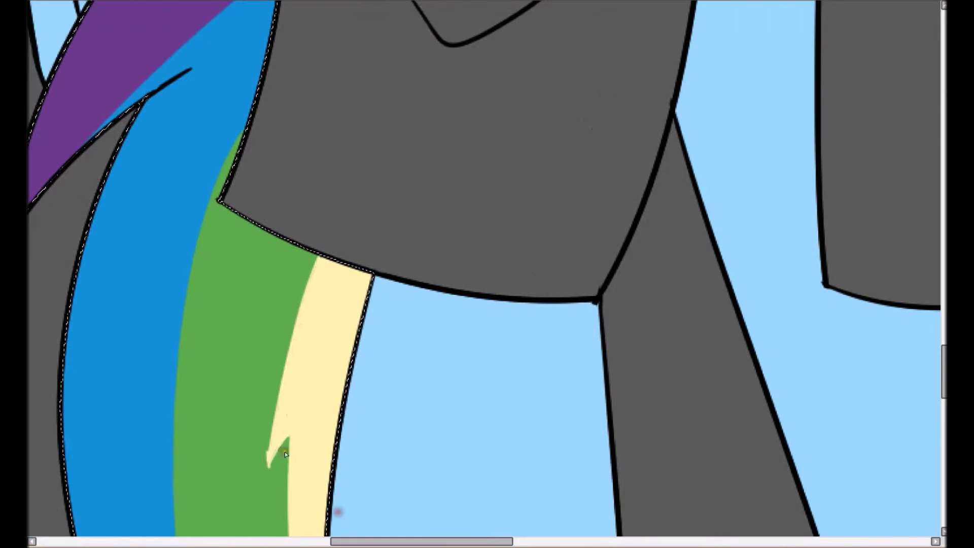
Step: Paint a pointed green strand into the tail's blue band beside the jacket edge, and clear the selection
{"action": "mouse_move", "coordinate": [265, 59]}
{"action": "left_mouse_down"}
{"action": "mouse_move", "coordinate": [151, 221]}
{"action": "mouse_move", "coordinate": [223, 165]}
{"action": "mouse_move", "coordinate": [241, 127]}
{"action": "mouse_move", "coordinate": [218, 161]}
{"action": "left_mouse_up"}
{"action": "mouse_move", "coordinate": [165, 201]}
{"action": "left_mouse_down"}
{"action": "mouse_move", "coordinate": [233, 133]}
{"action": "mouse_move", "coordinate": [230, 151]}
{"action": "mouse_move", "coordinate": [163, 197]}
{"action": "left_mouse_up"}
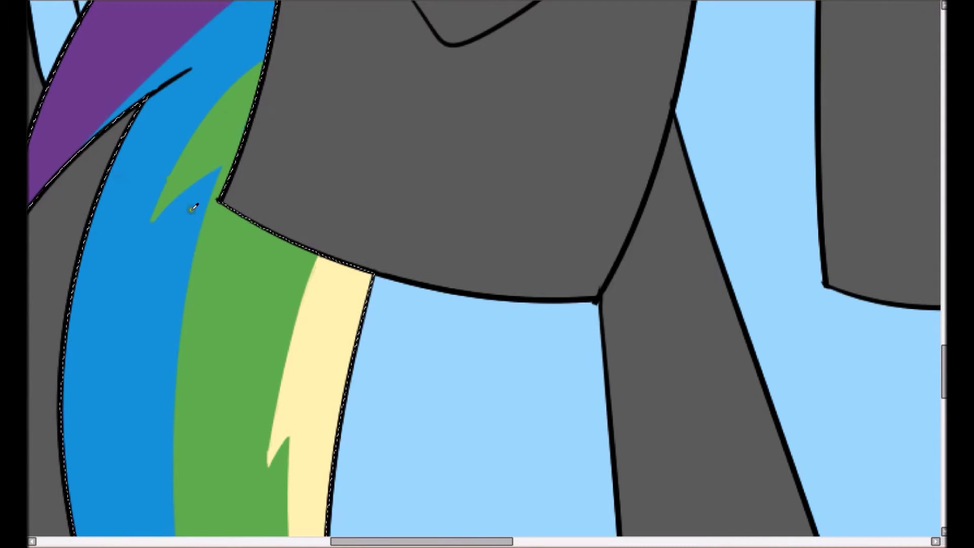
{"action": "left_click_drag", "start_coordinate": [126, 1], "coordinate": [351, 224]}
{"action": "left_click_drag", "start_coordinate": [509, 107], "coordinate": [440, 147]}
{"action": "scroll", "coordinate": [376, 157], "scroll_direction": "down", "scroll_amount": 3}
{"action": "key", "text": "ctrl+d"}
Step: Fill the open mouth with white and paint a short white stroke between the fringe and the far cheek line
{"action": "left_click_drag", "start_coordinate": [376, 183], "coordinate": [401, 405]}
{"action": "left_click_drag", "start_coordinate": [660, 101], "coordinate": [306, 456]}
{"action": "left_click", "coordinate": [348, 311]}
{"action": "scroll", "coordinate": [343, 269], "scroll_direction": "up", "scroll_amount": 3}
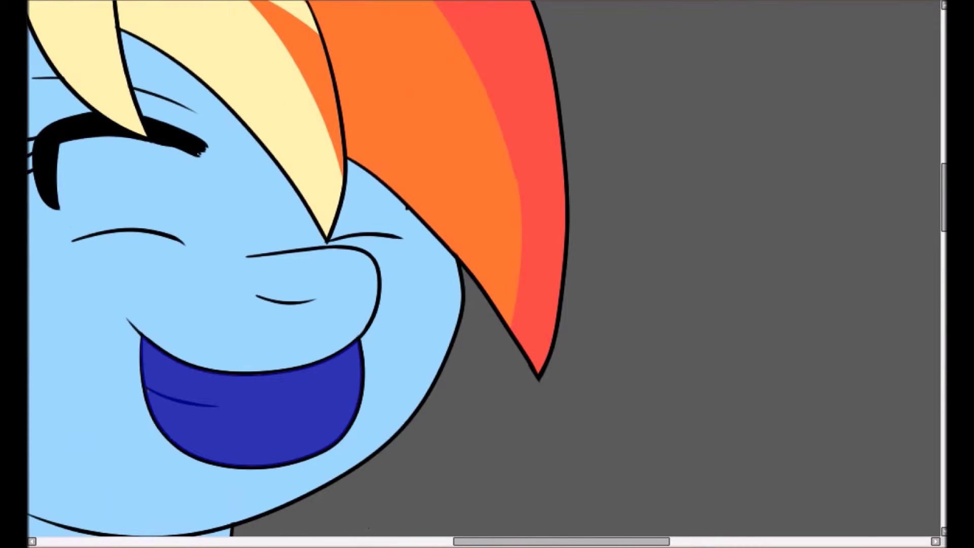
{"action": "key", "text": "ctrl+z"}
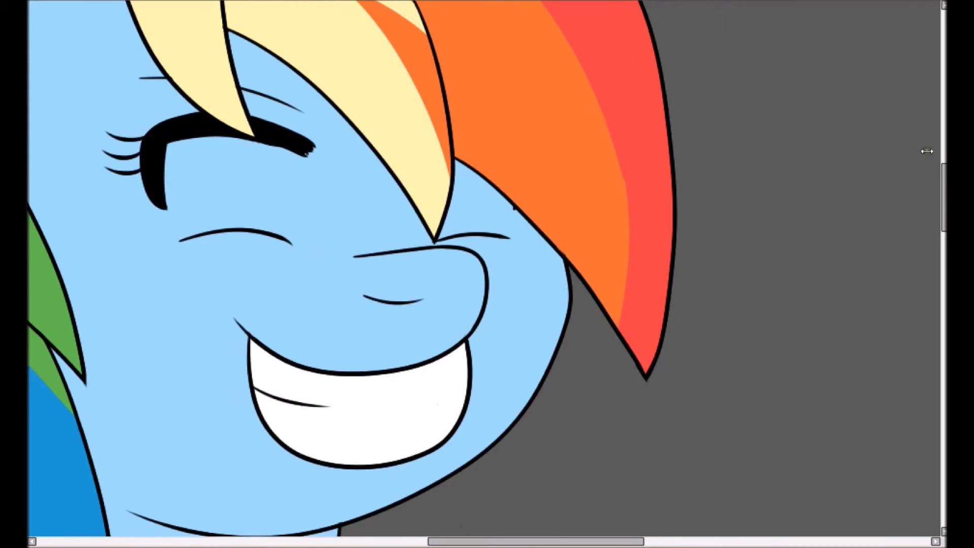
{"action": "scroll", "coordinate": [781, 177], "scroll_direction": "up", "scroll_amount": 2}
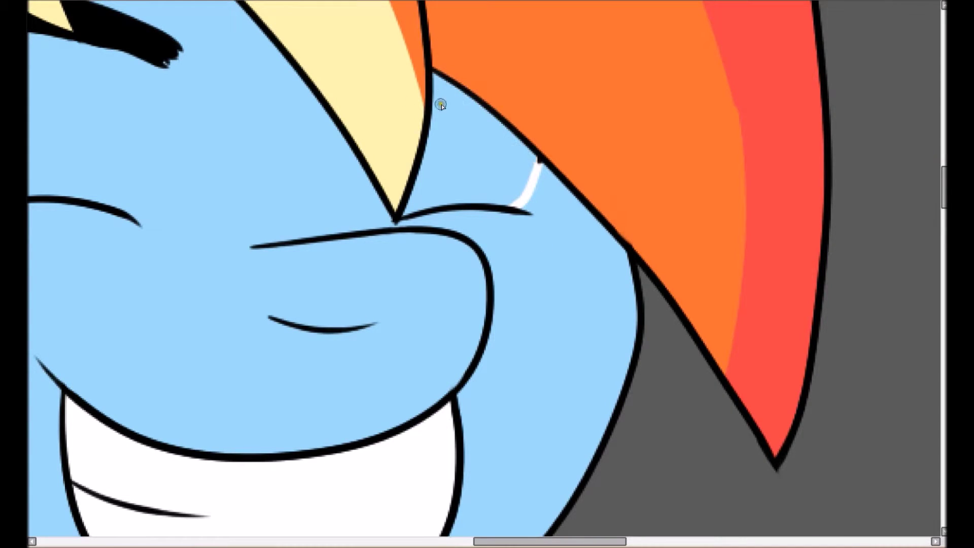